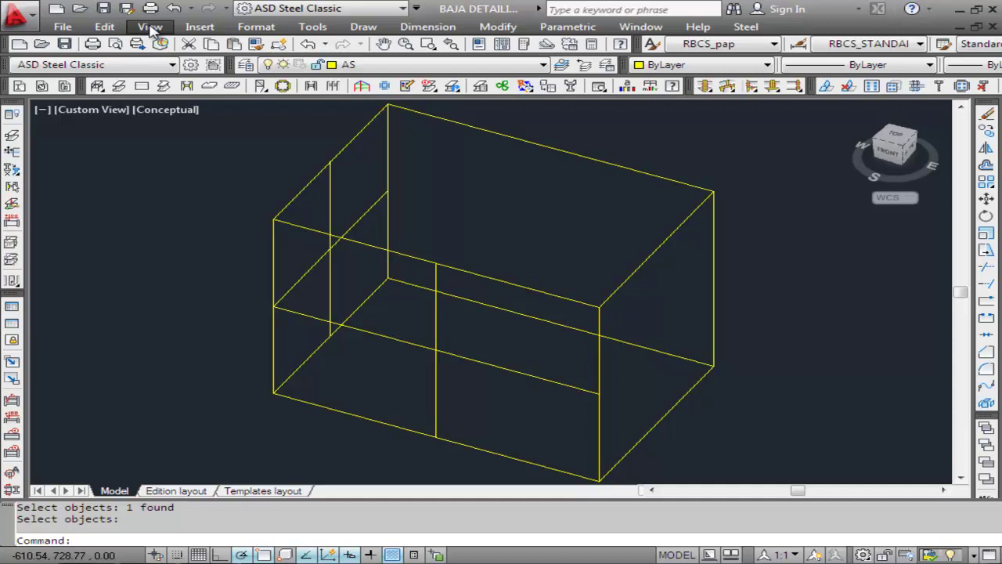
Free-orbit the wireframe box frame to see it from another 3D angle, then exit orbit
click(151, 29)
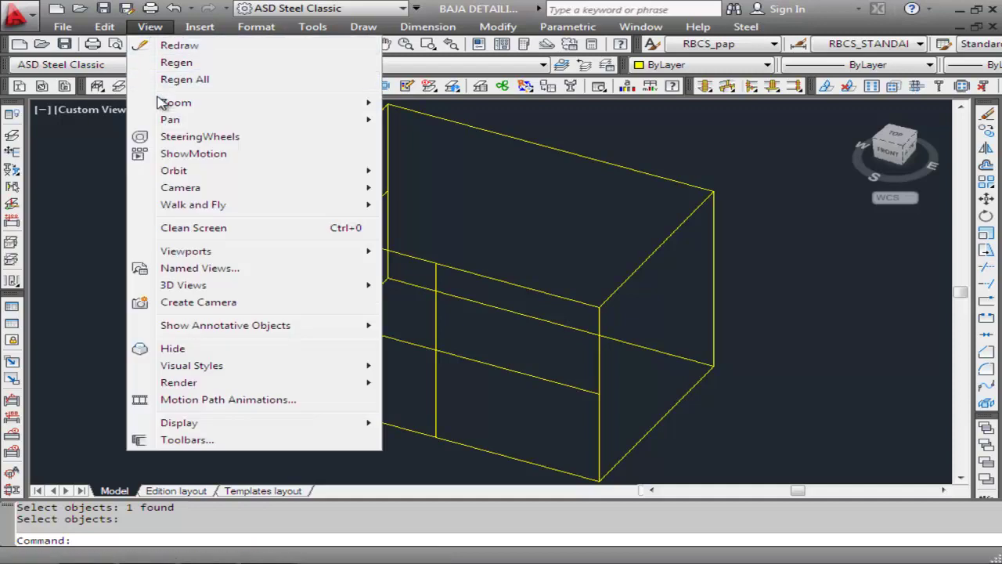
mouse_move(174, 171)
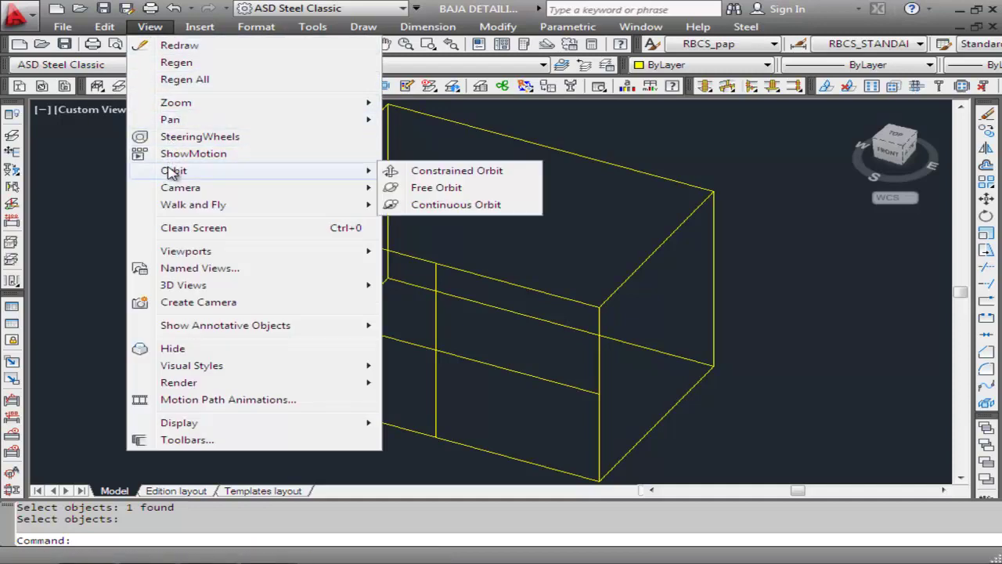
click(429, 196)
mouse_move(349, 261)
mouse_down()
mouse_move(577, 221)
mouse_move(550, 242)
mouse_move(523, 239)
mouse_up()
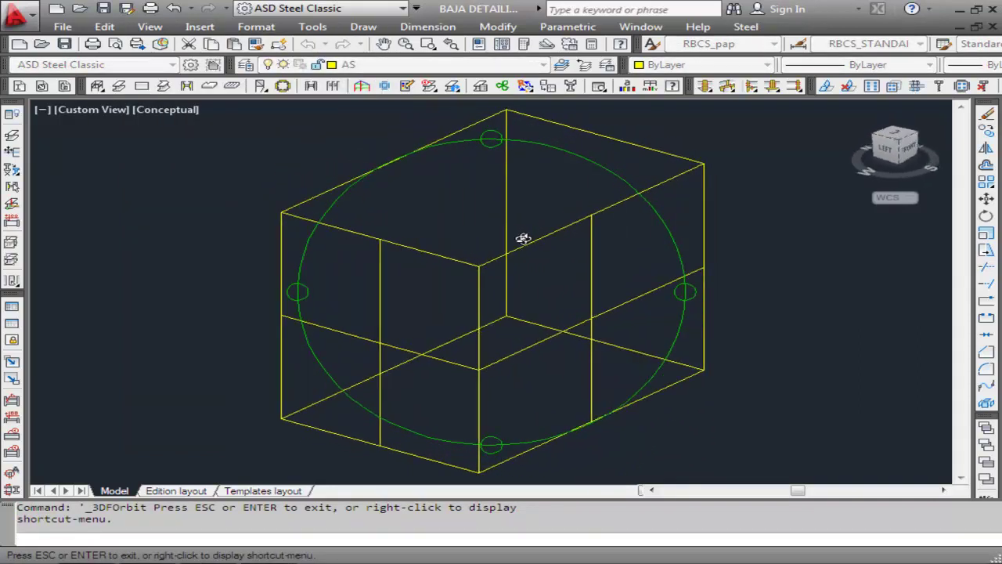
right_click(446, 213)
click(457, 217)
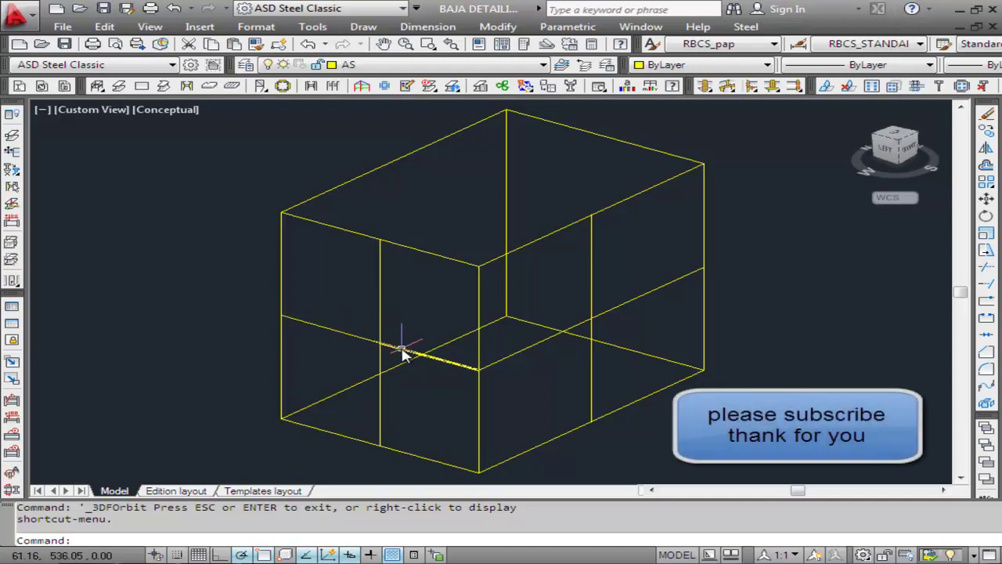
Insert a trial HP12X84 profile, rotated 90, along the box's left vertical line
click(118, 86)
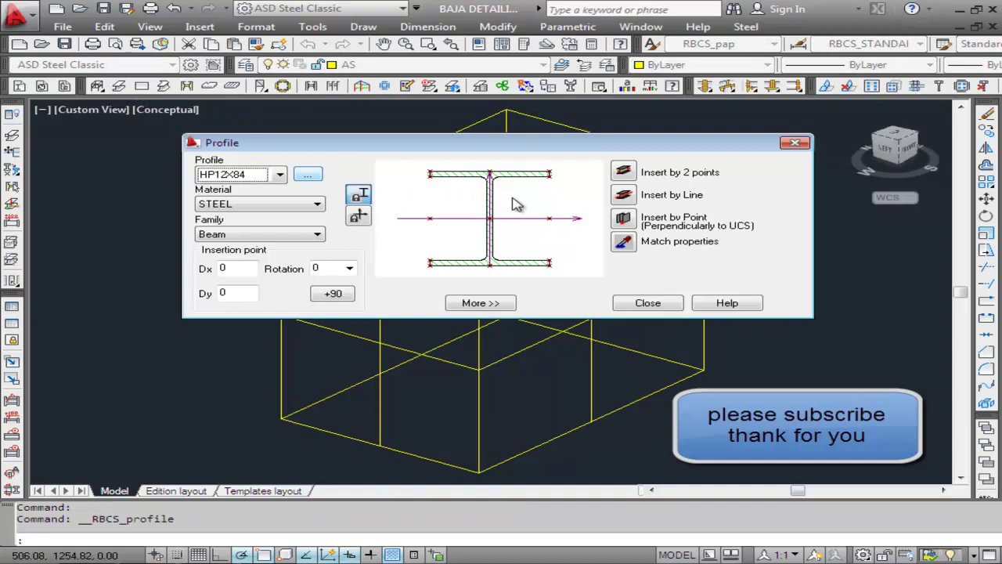
click(350, 268)
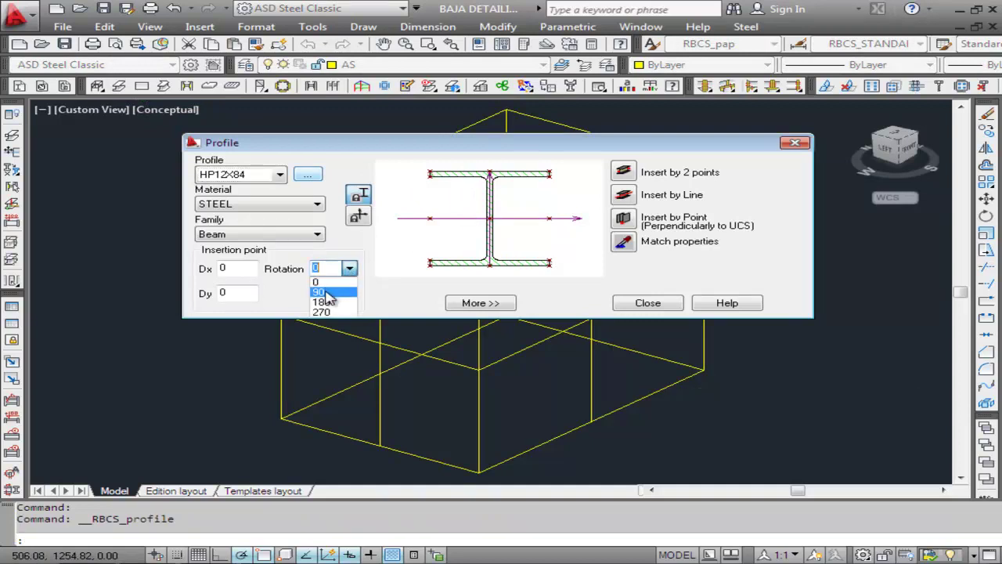
click(328, 293)
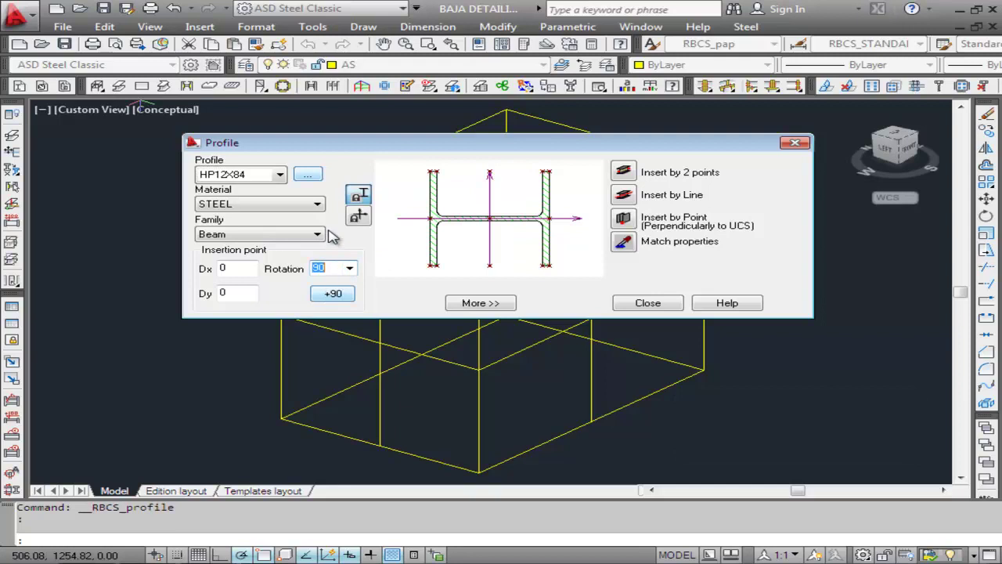
click(623, 194)
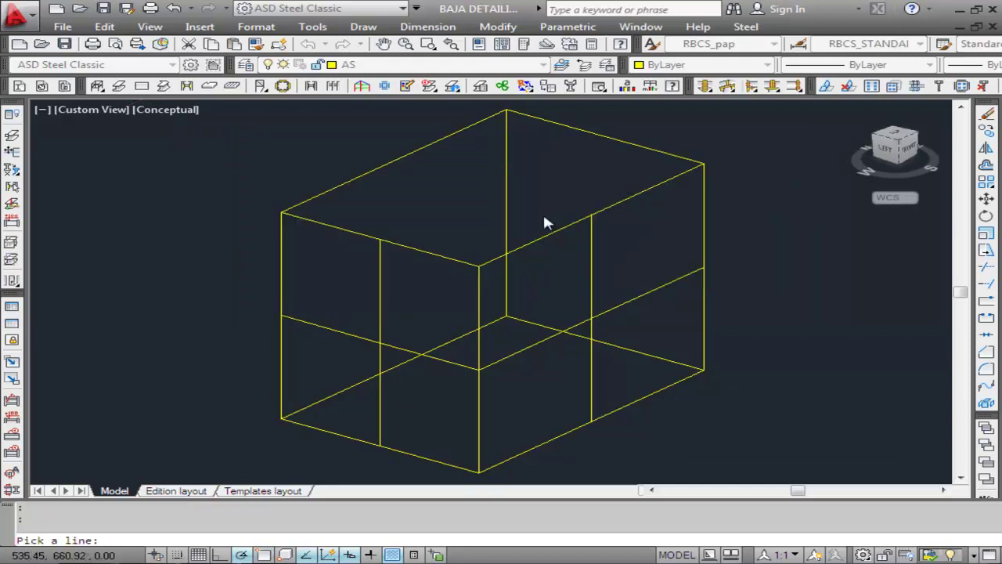
click(381, 279)
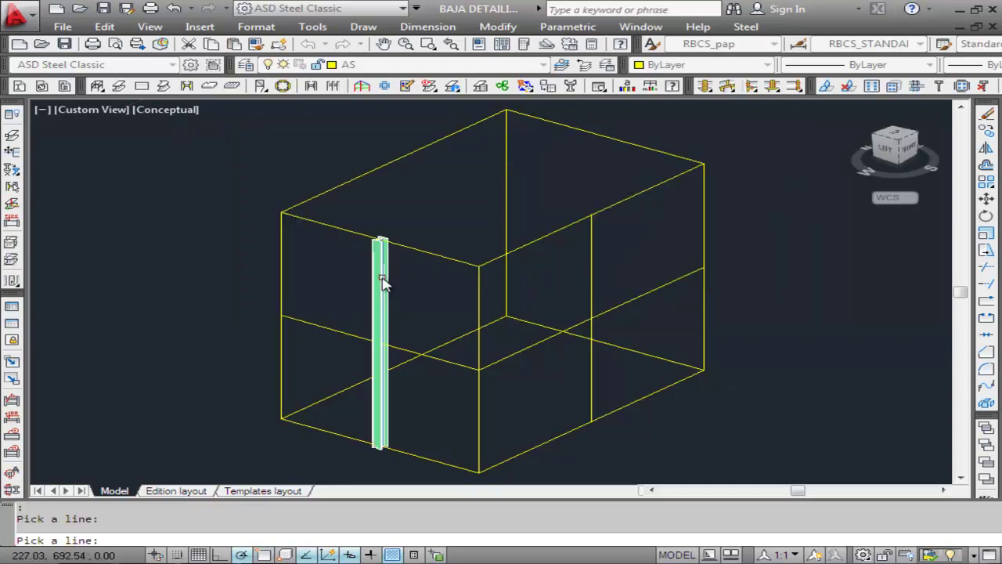
key(Return)
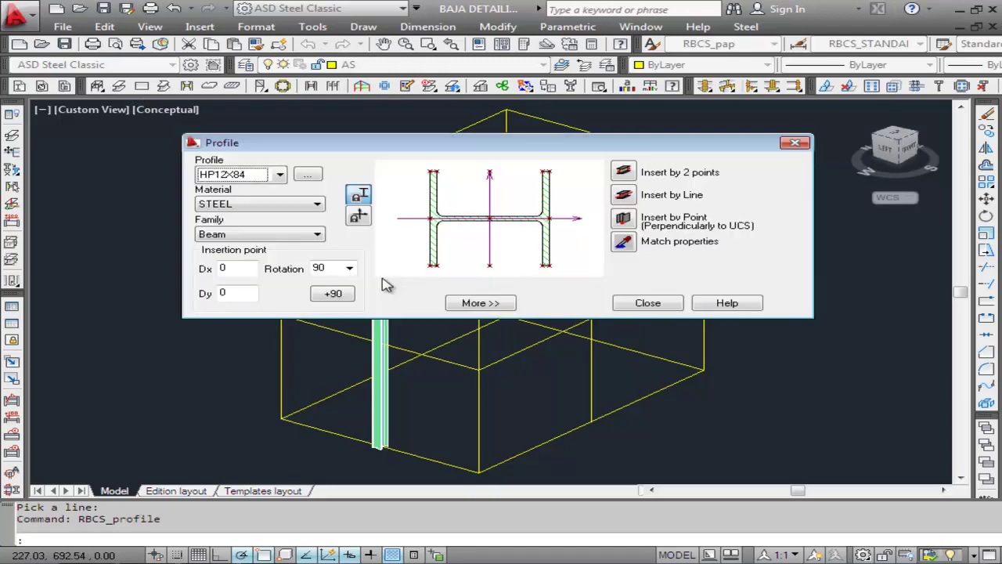
Erase the trial vertical member and reopen the Profile insertion settings
click(647, 303)
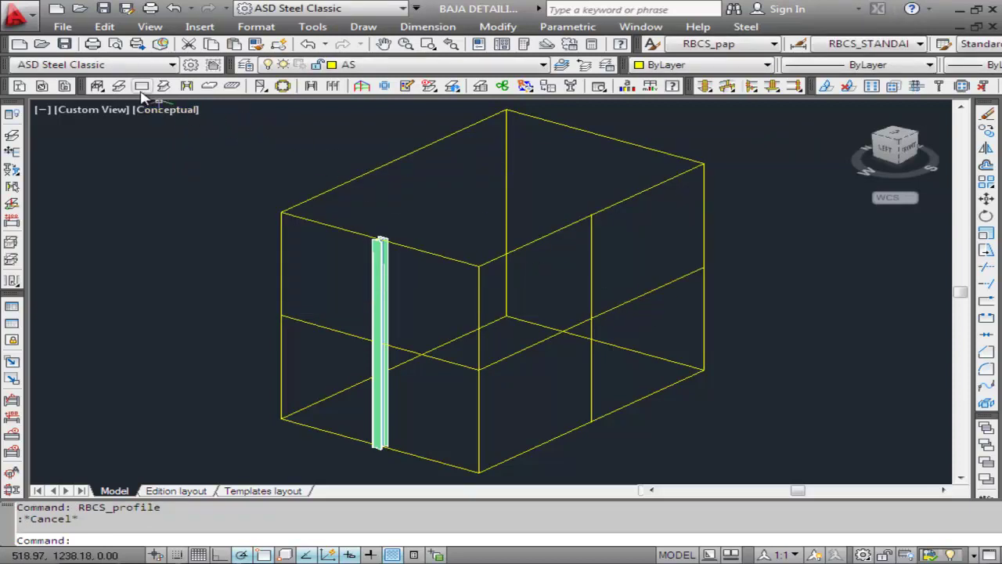
click(376, 260)
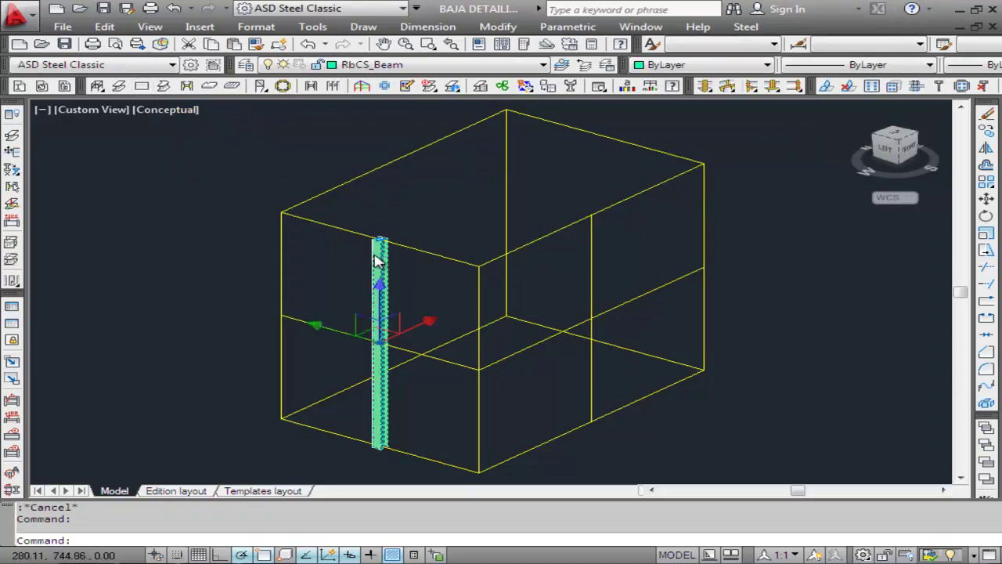
click(501, 27)
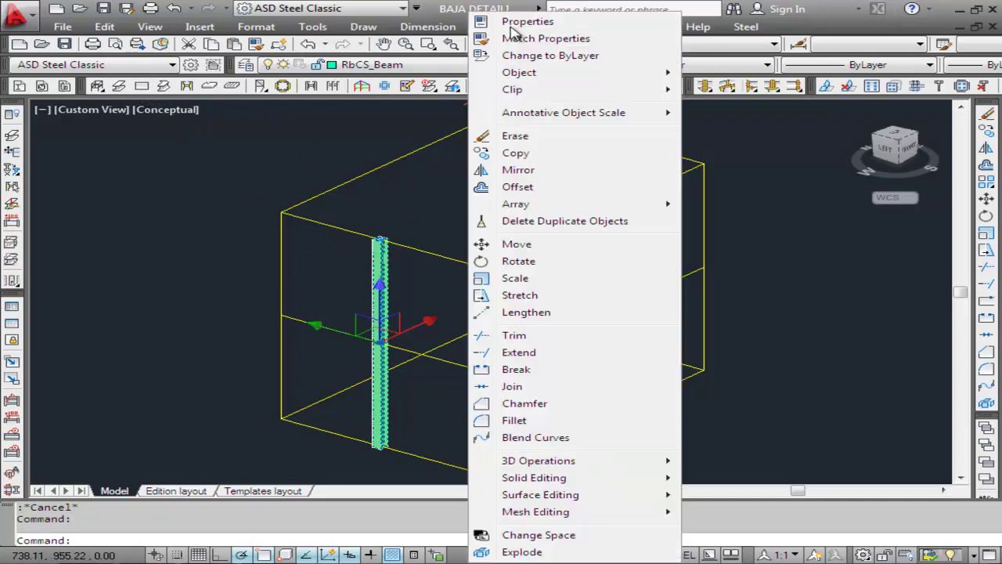
click(527, 139)
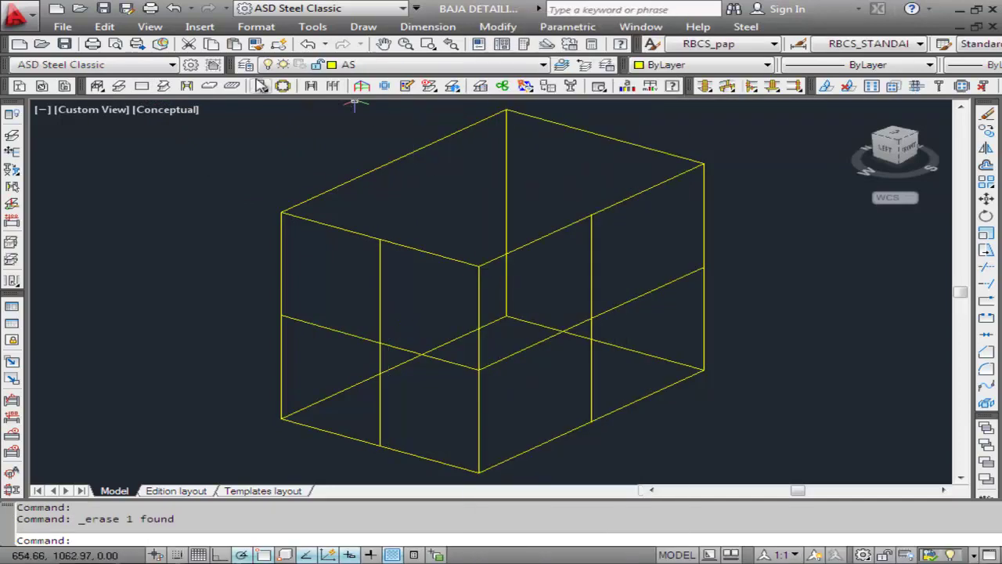
click(122, 86)
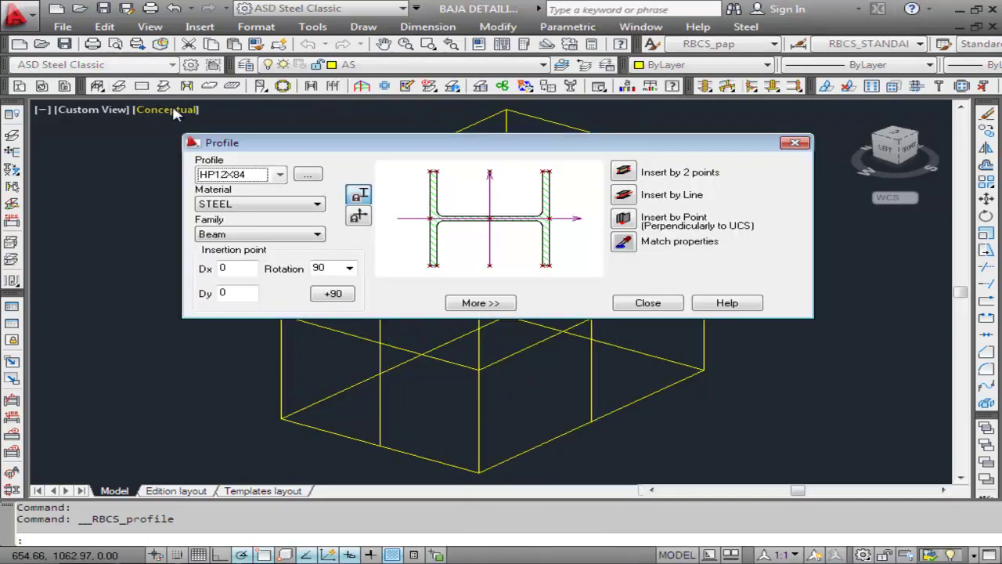
Place an HP12X84 column along the box's left vertical line
click(319, 238)
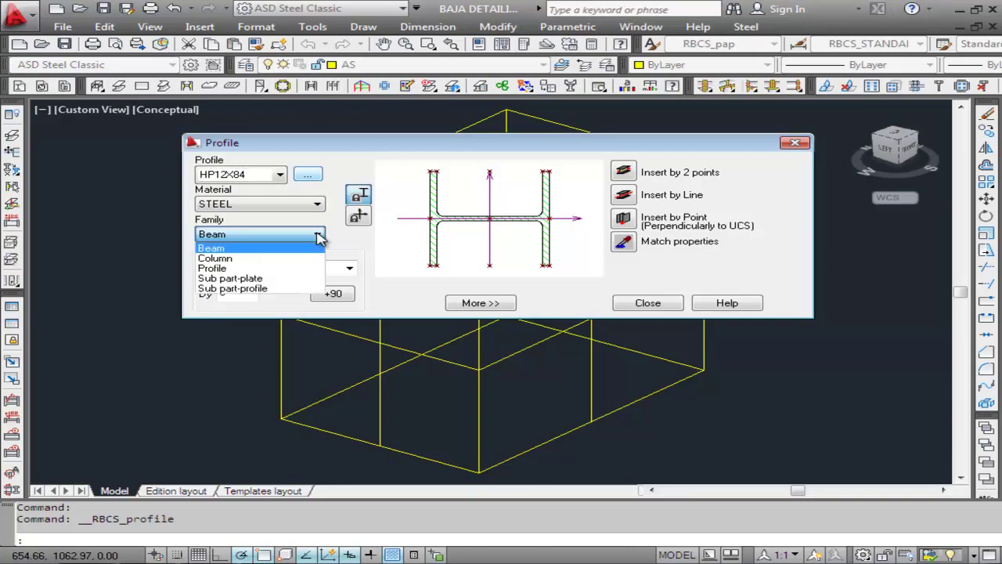
click(248, 260)
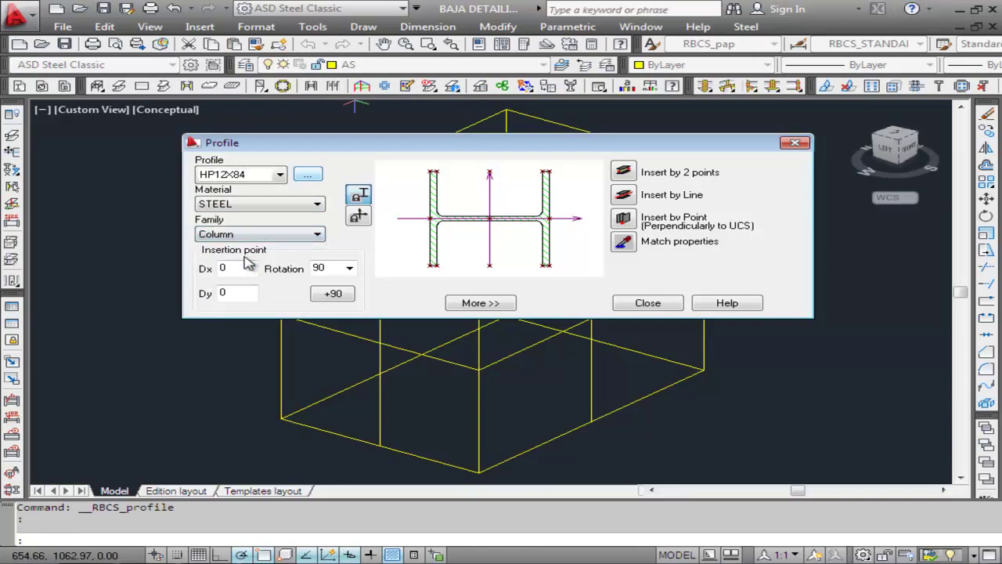
click(624, 195)
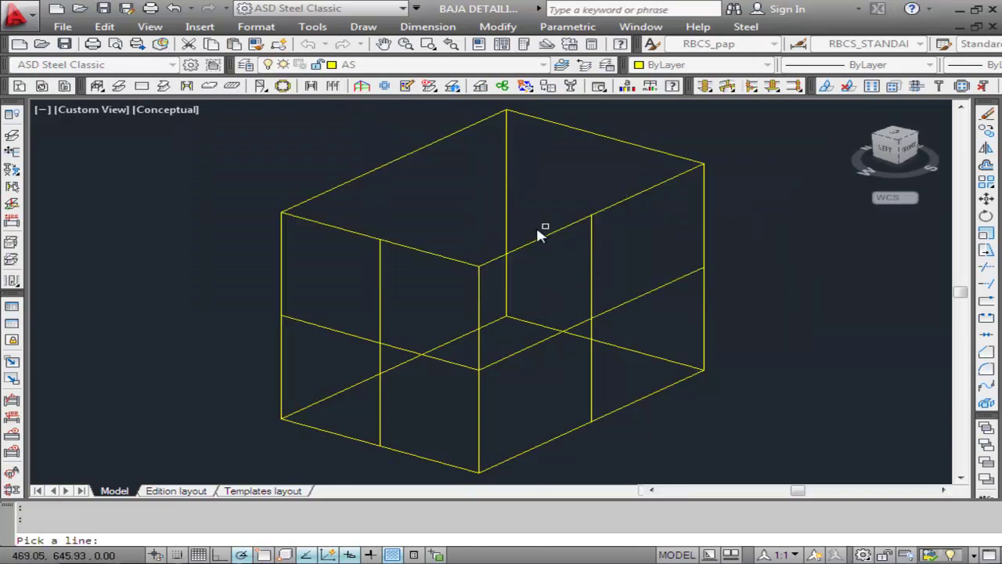
click(381, 279)
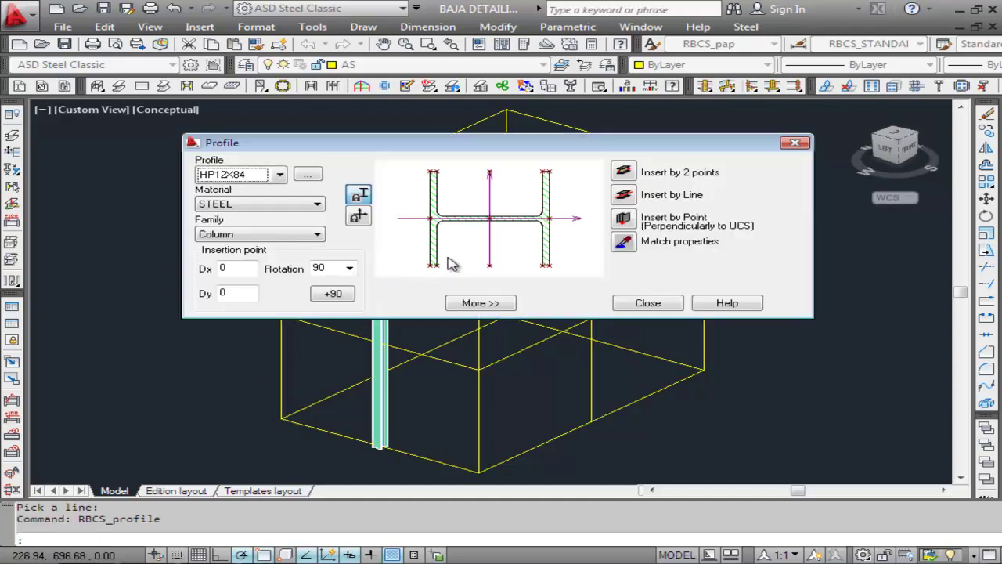
Place an HP12X84 beam at rotation 0 between two points on the mid-height edge
click(317, 235)
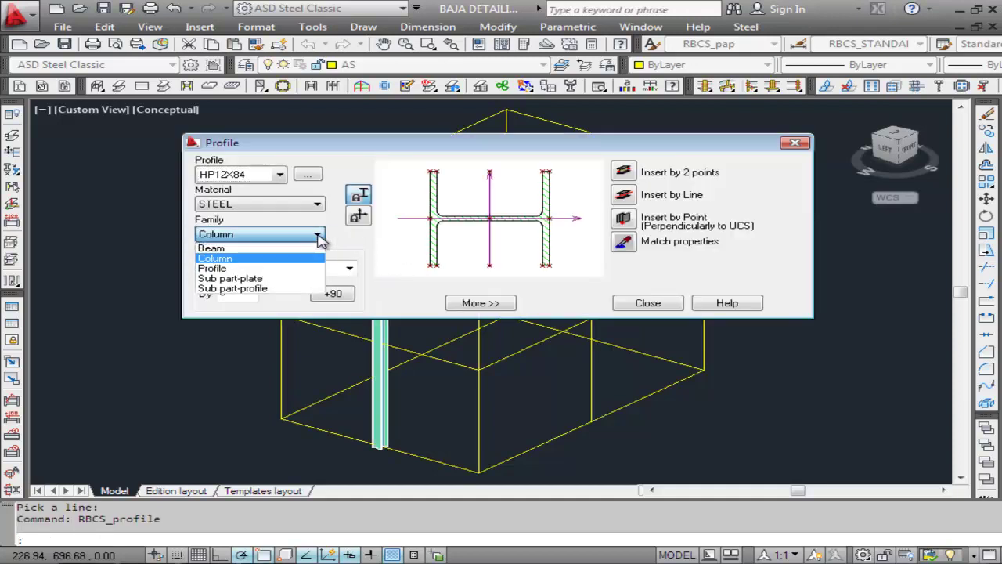
click(274, 249)
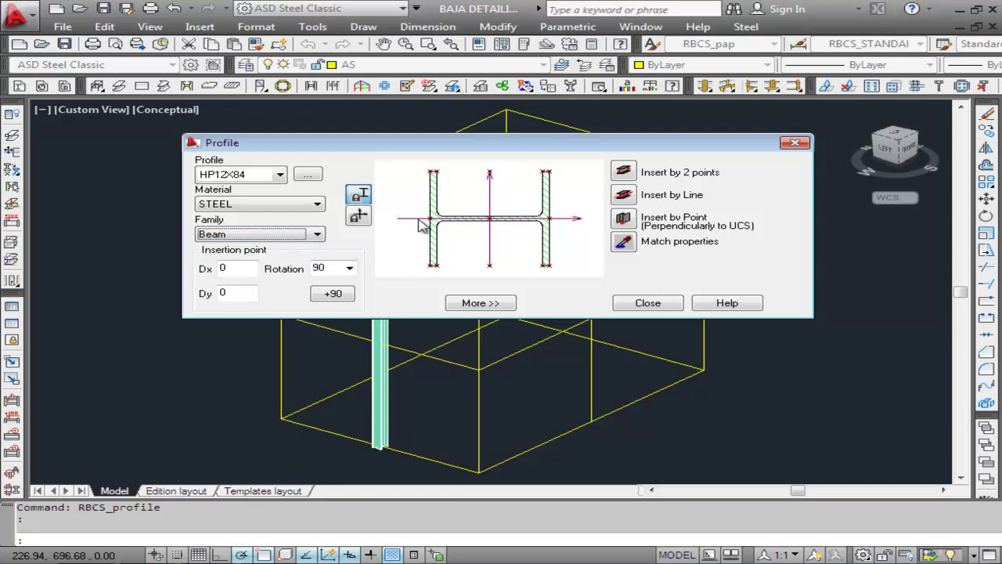
click(349, 268)
click(322, 280)
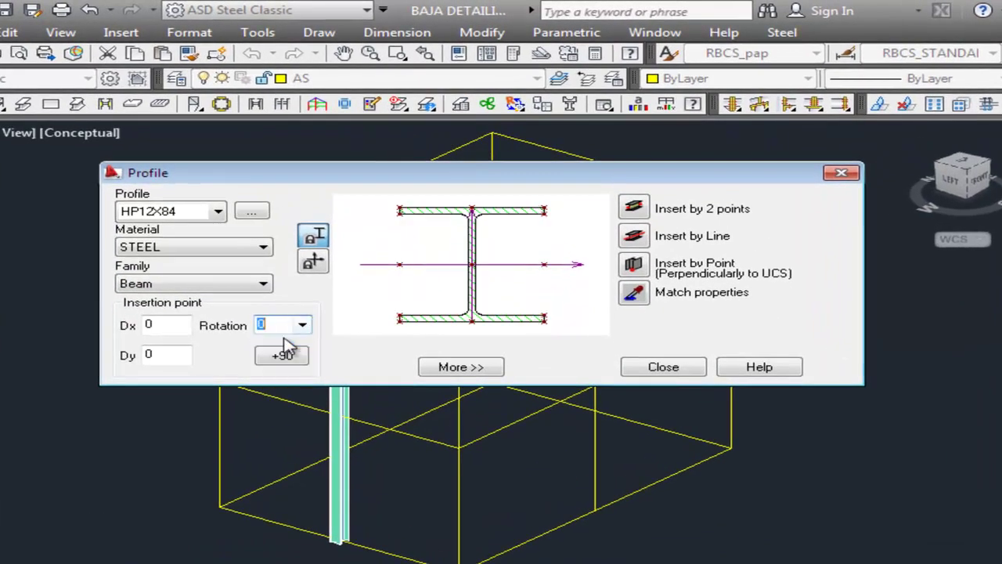
click(633, 267)
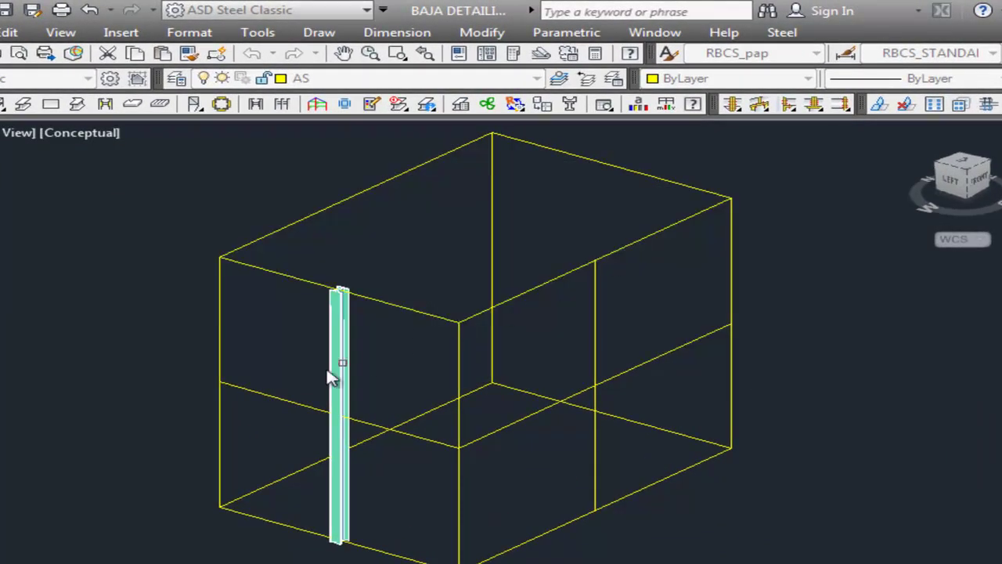
click(284, 396)
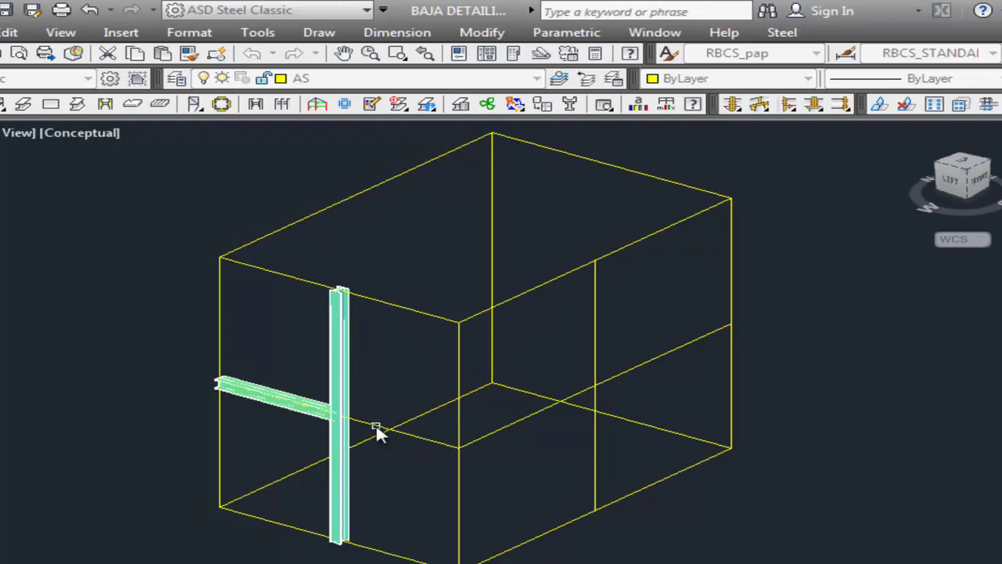
click(377, 433)
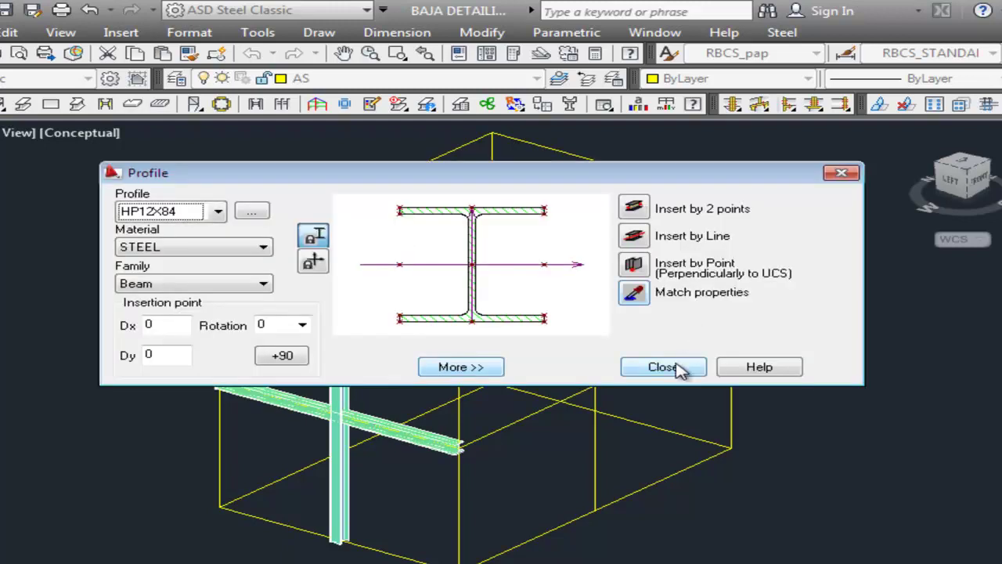
click(678, 368)
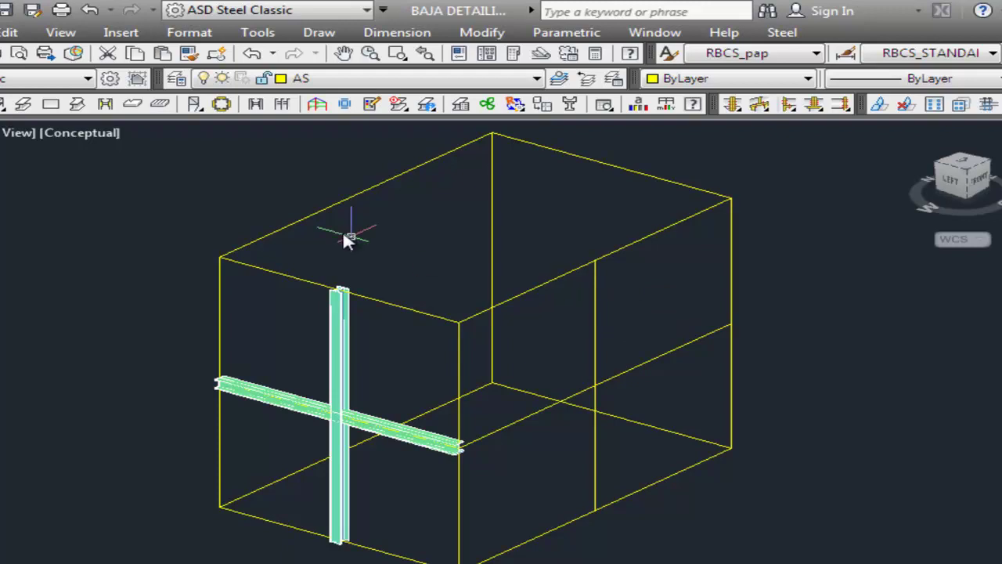
Window-zoom onto the HP12X84 beam–column crossing and bring up the Steel connections list
click(63, 32)
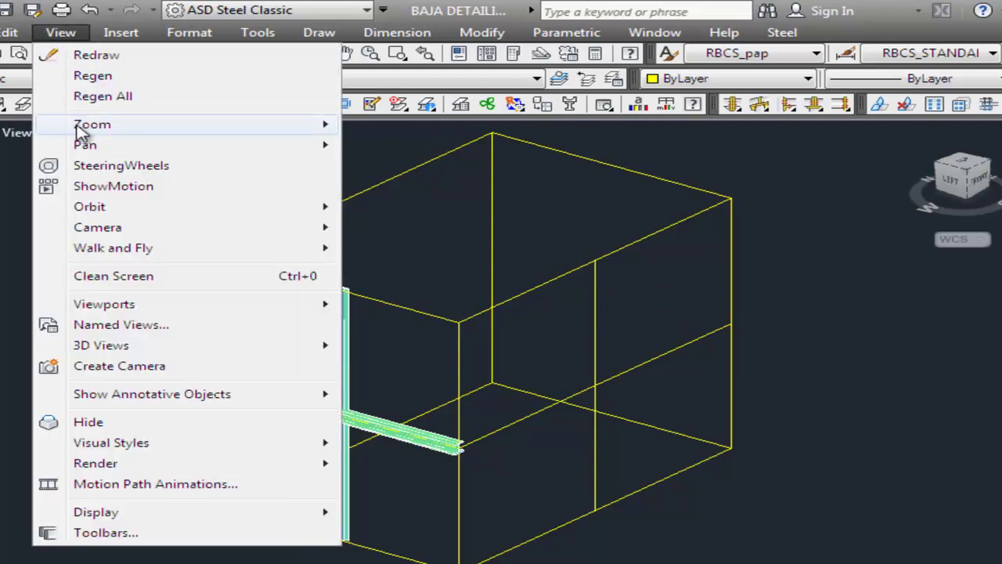
mouse_move(93, 125)
click(380, 174)
click(375, 395)
click(286, 443)
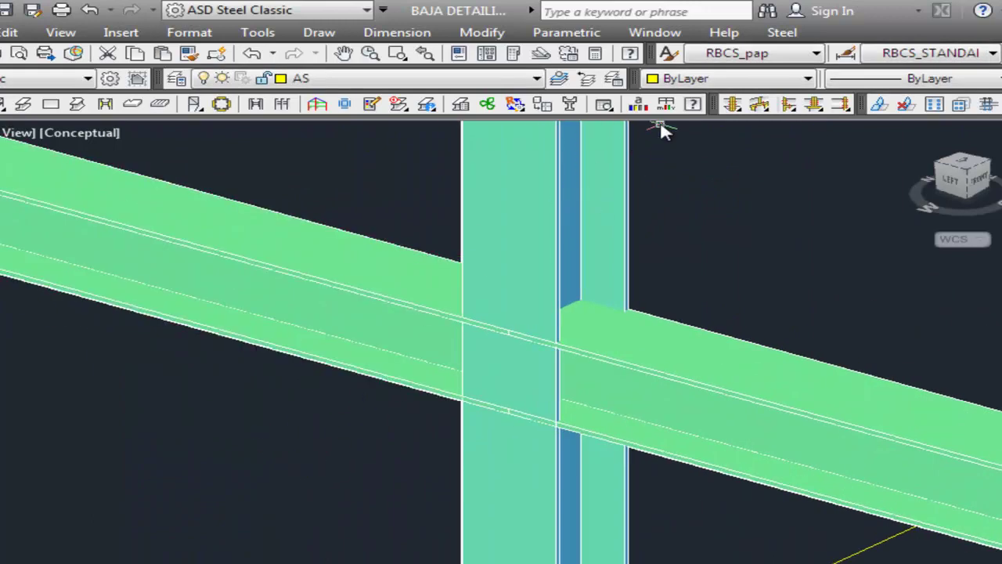
click(783, 32)
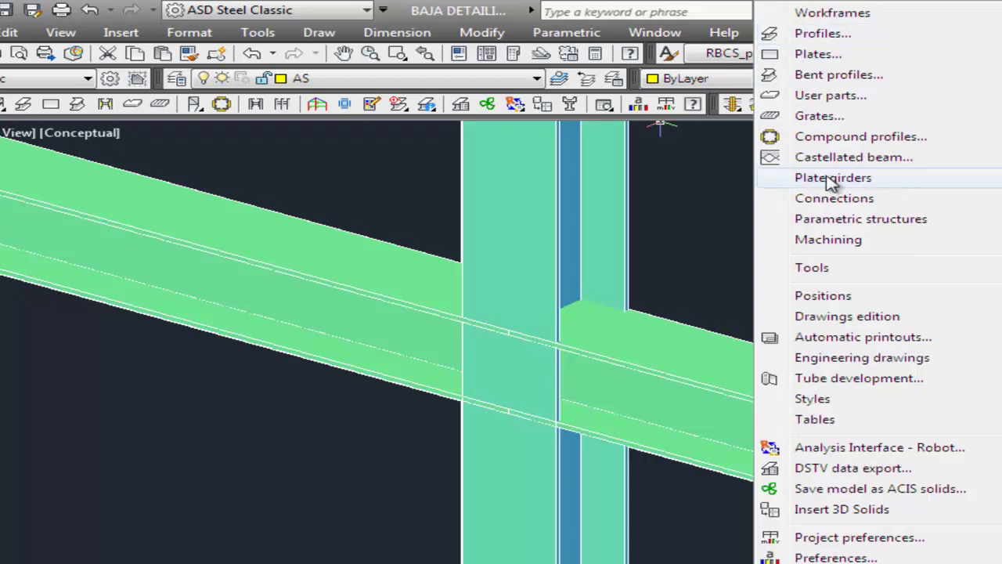
mouse_move(833, 198)
mouse_move(607, 198)
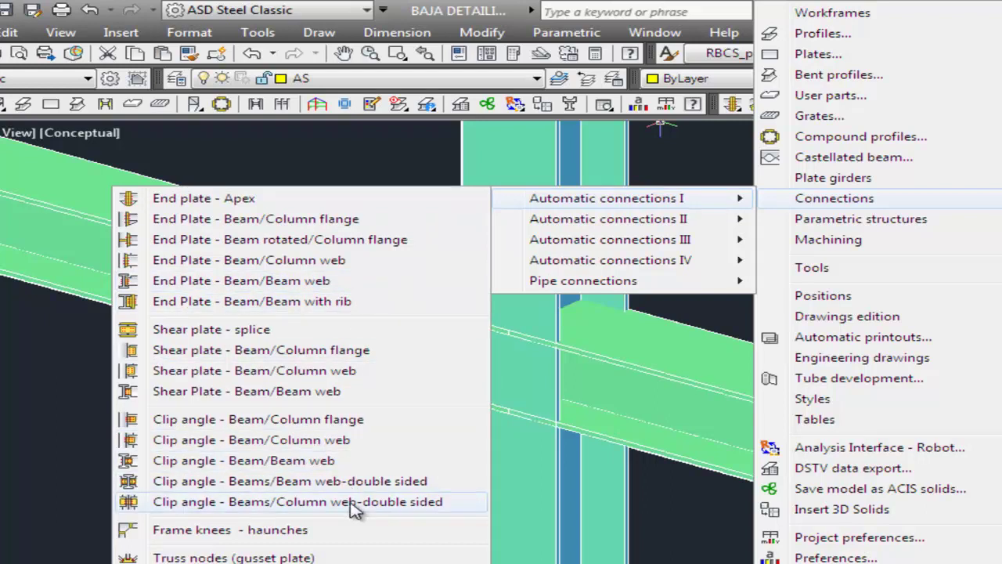
Start a Clip angle – Beams/Column web double-sided connection and pick the column
click(354, 509)
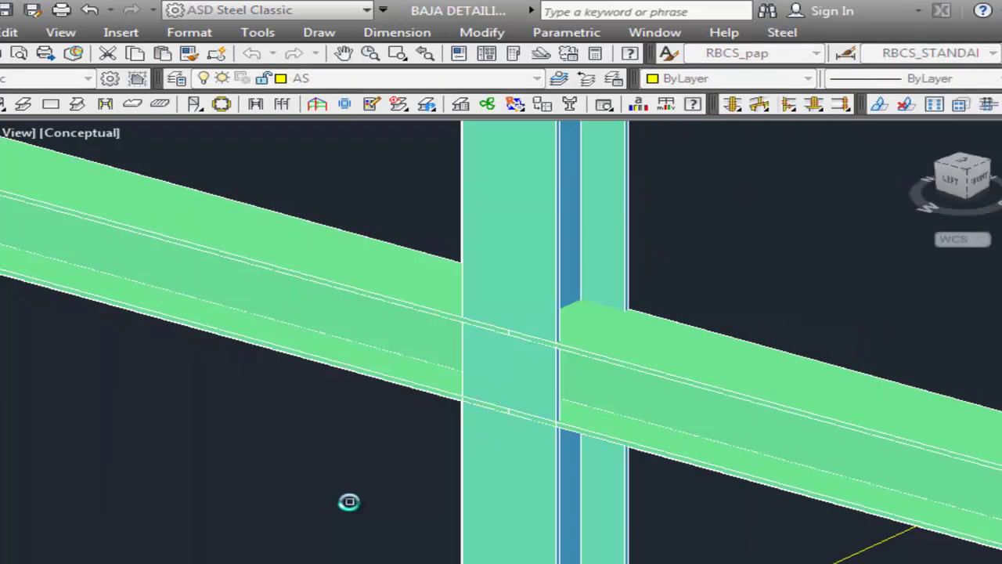
click(468, 481)
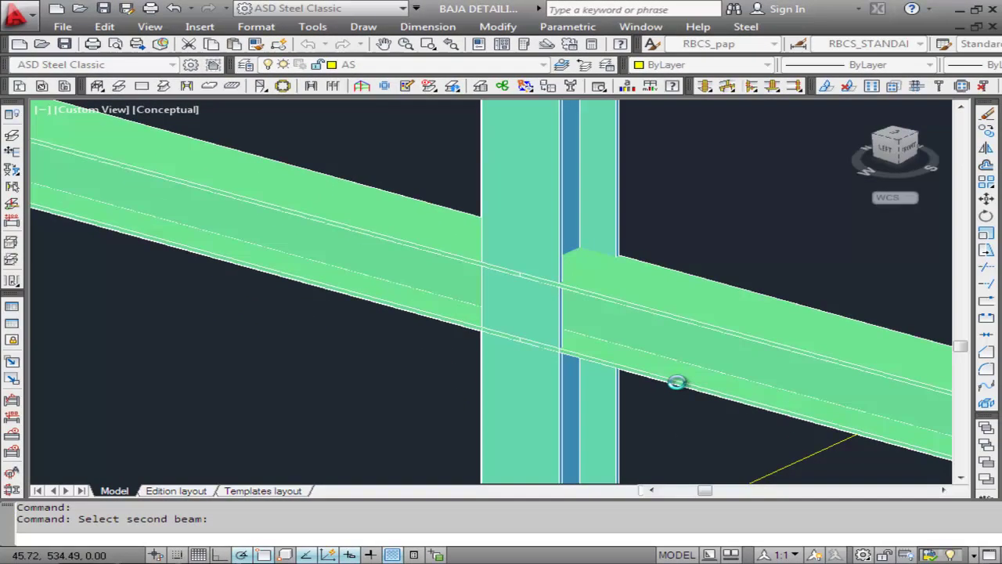
click(682, 385)
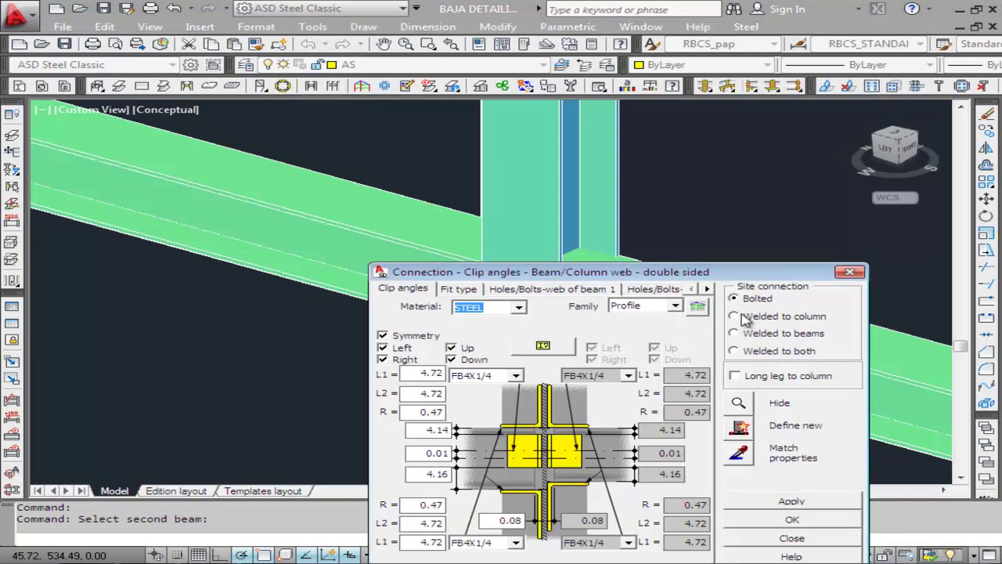
drag(771, 275, 772, 127)
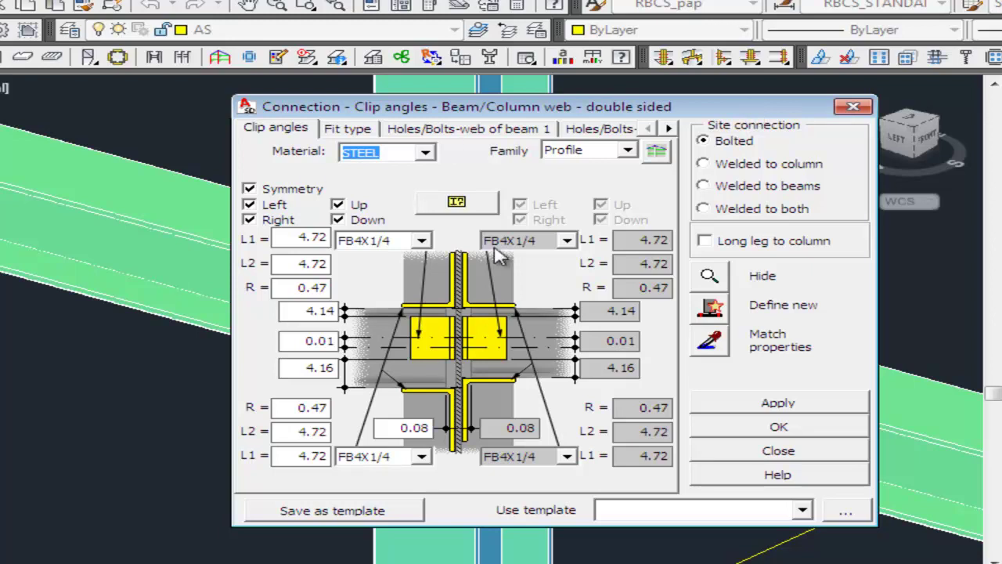
click(349, 129)
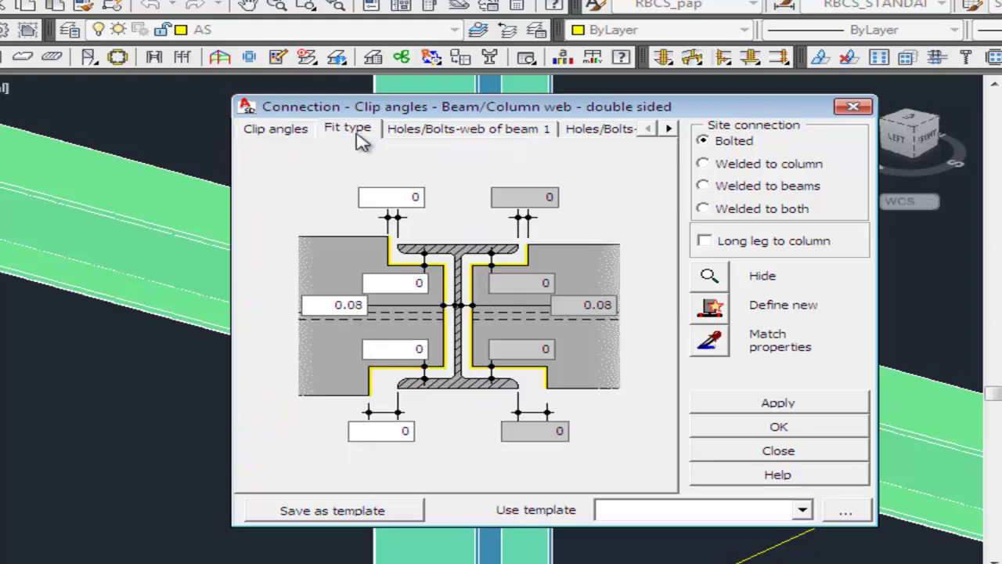
click(426, 136)
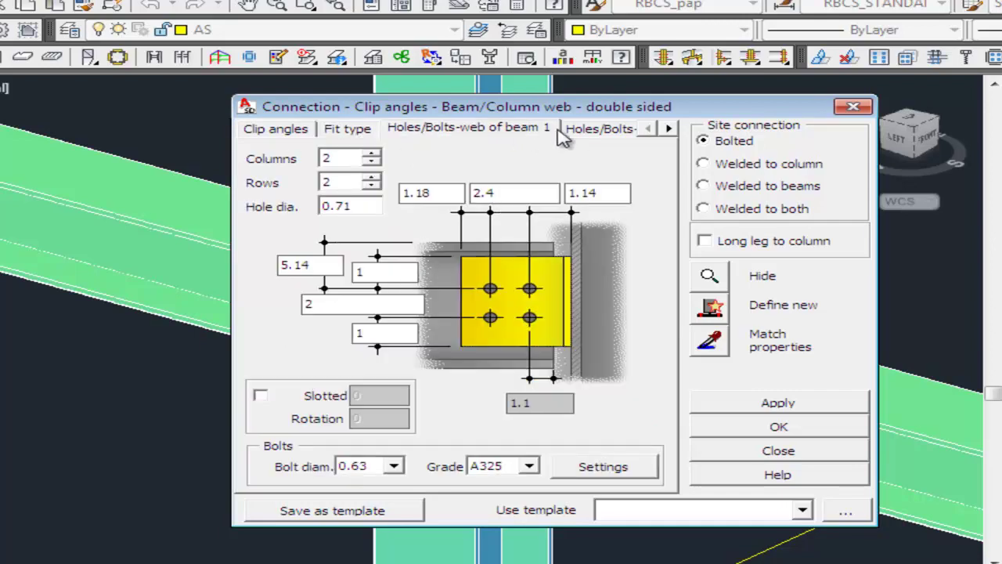
click(587, 130)
click(627, 131)
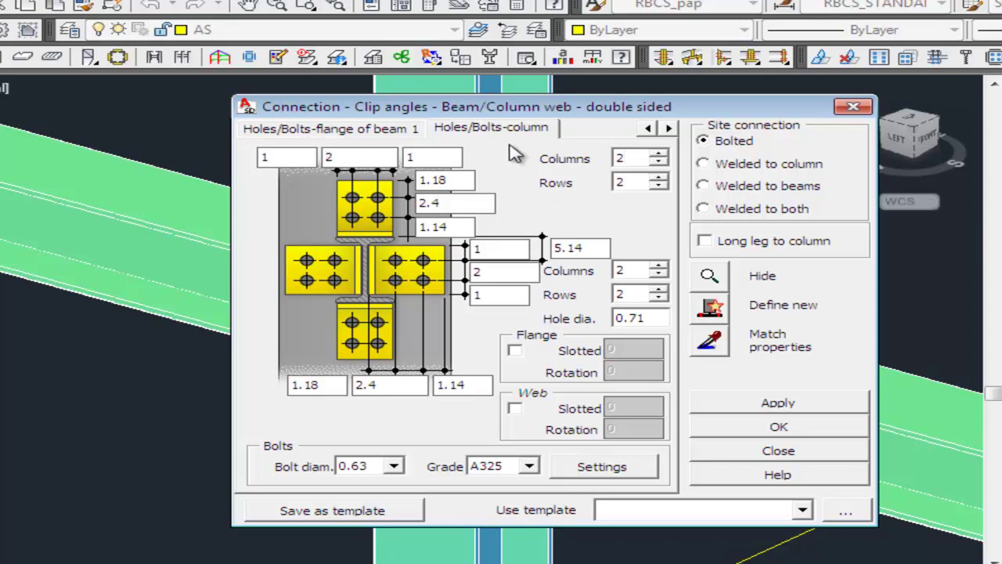
click(646, 129)
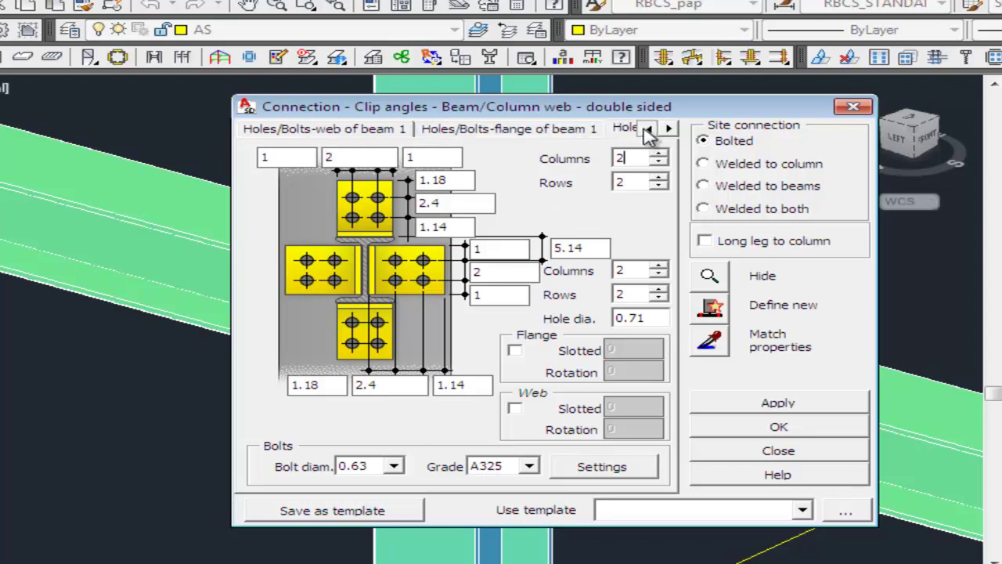
drag(735, 109, 683, 104)
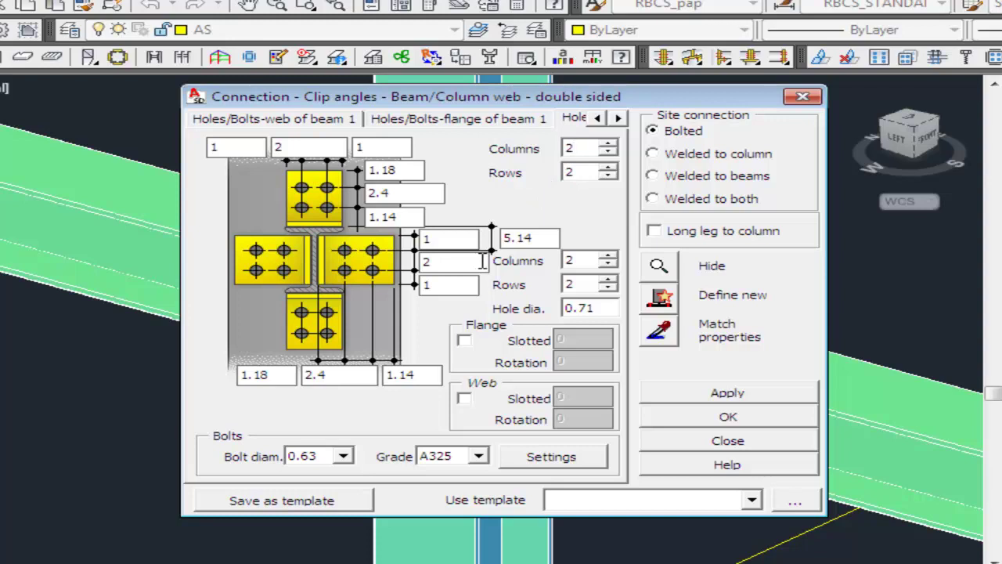
key(ctrl+Tab)
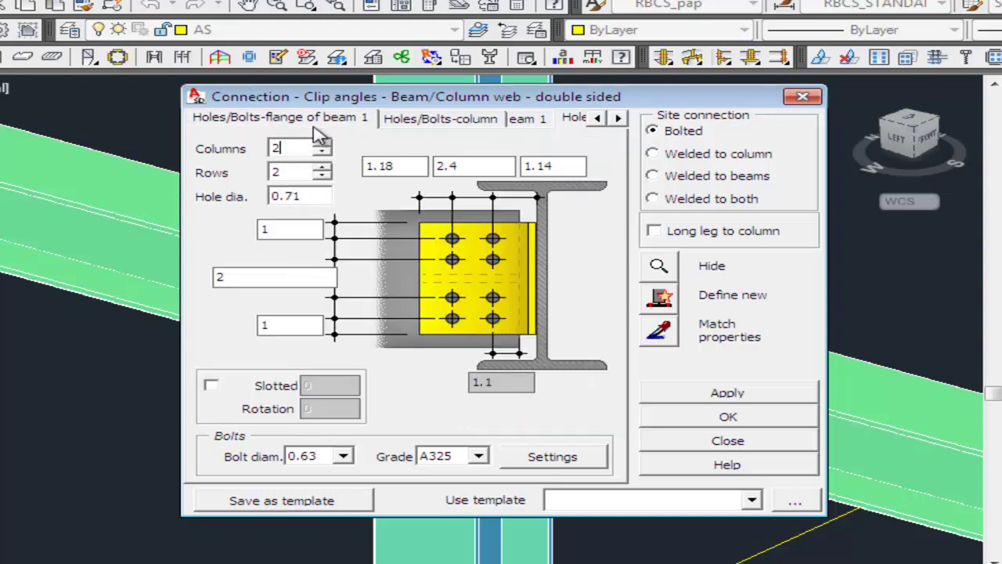
click(597, 118)
click(598, 118)
click(598, 119)
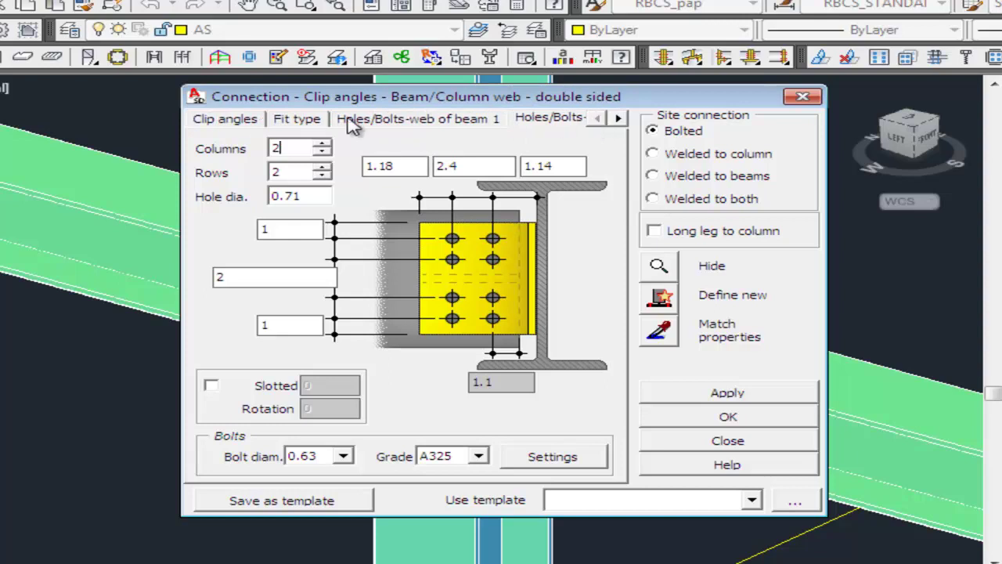
click(247, 119)
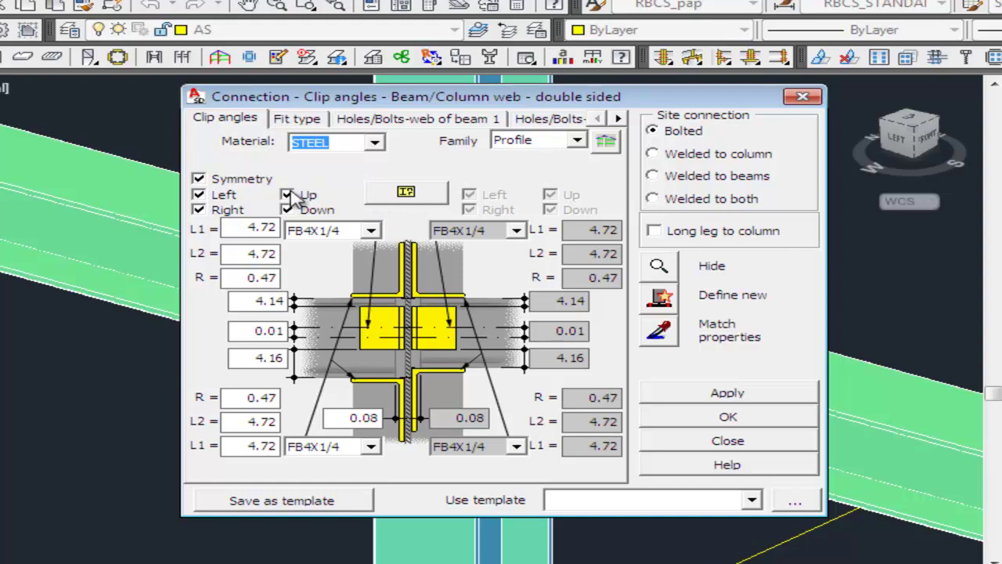
click(241, 180)
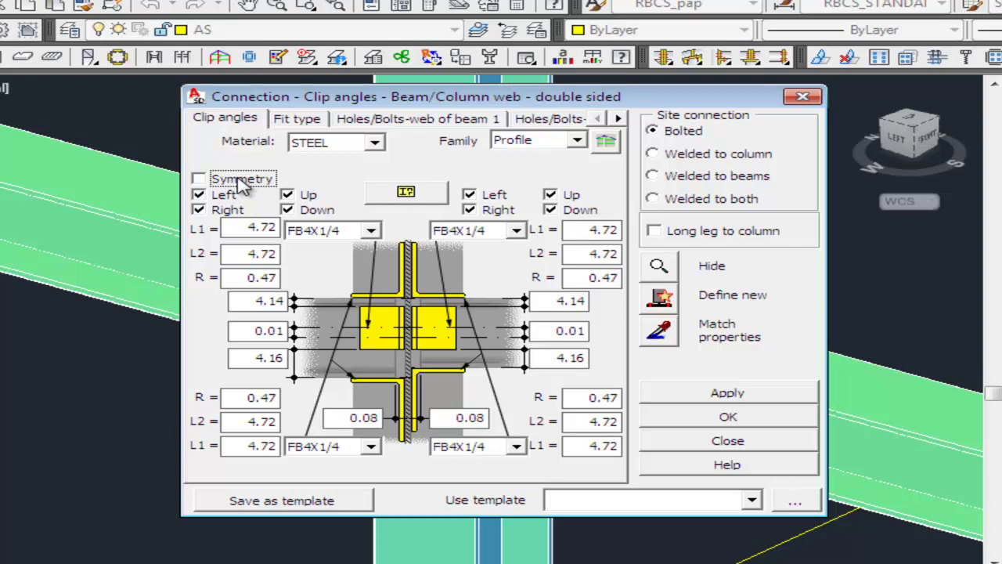
click(243, 183)
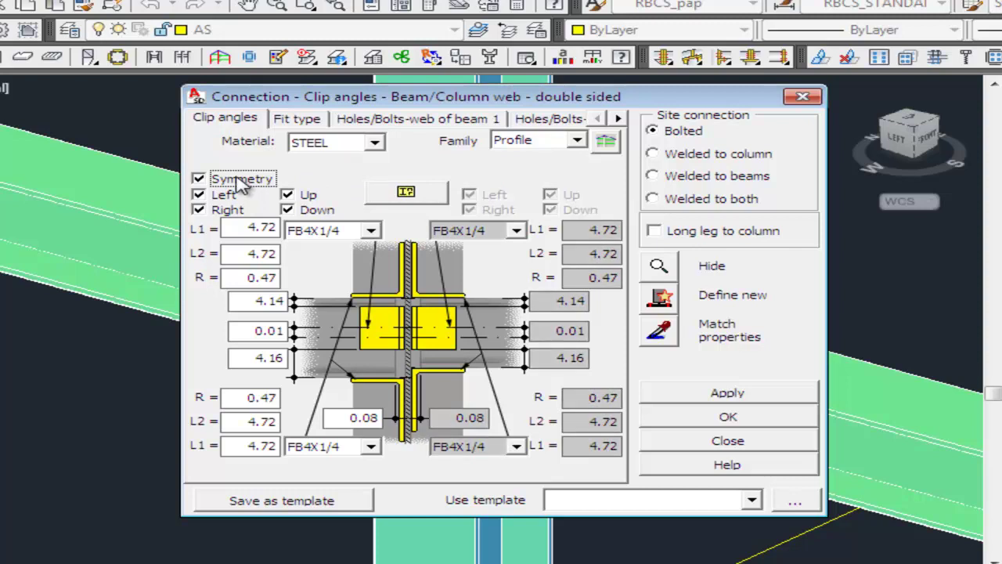
click(242, 182)
click(241, 182)
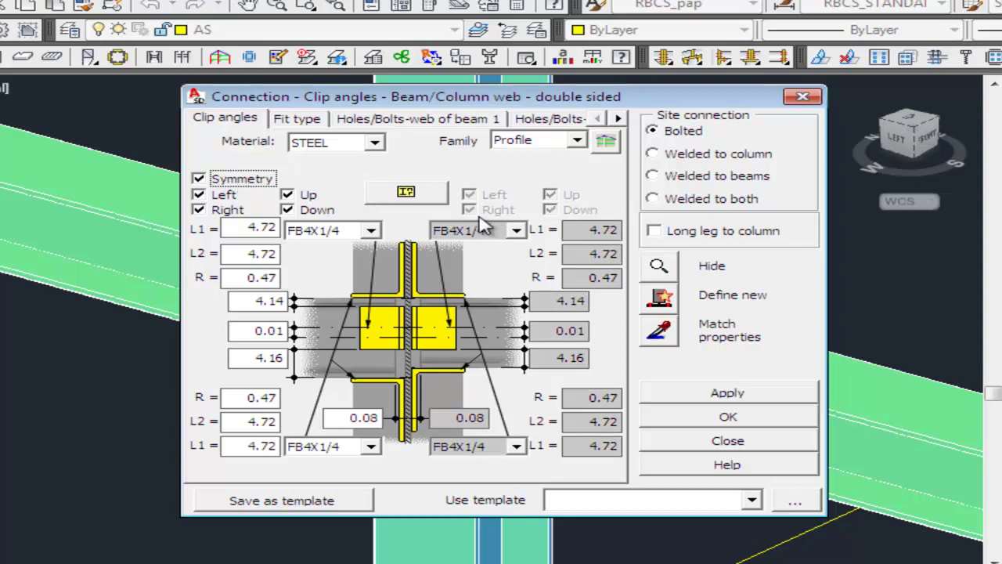
click(244, 182)
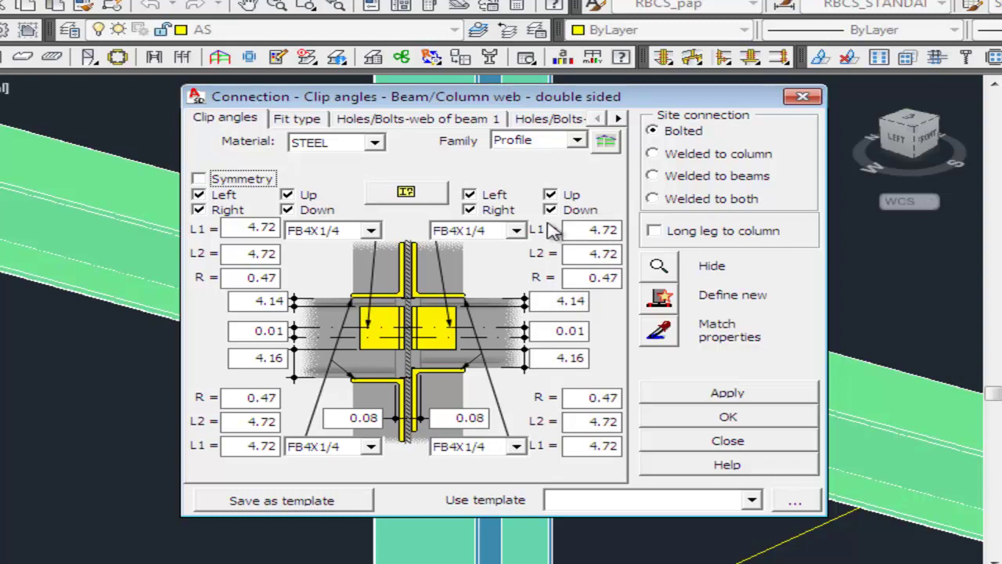
click(261, 195)
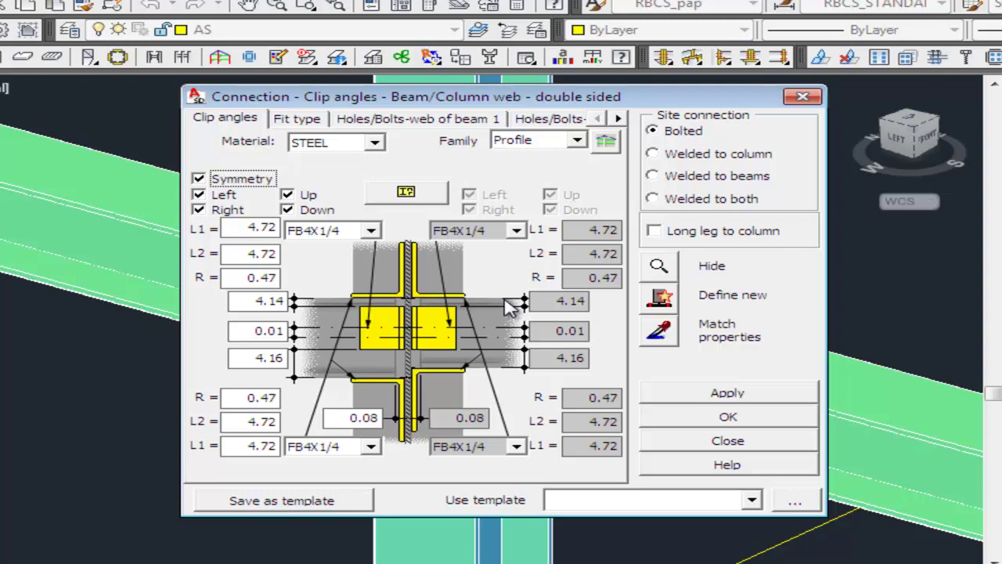
Change the clip angles' top fit clearance from 0.2 to 0.05 on the Fit type settings
click(312, 121)
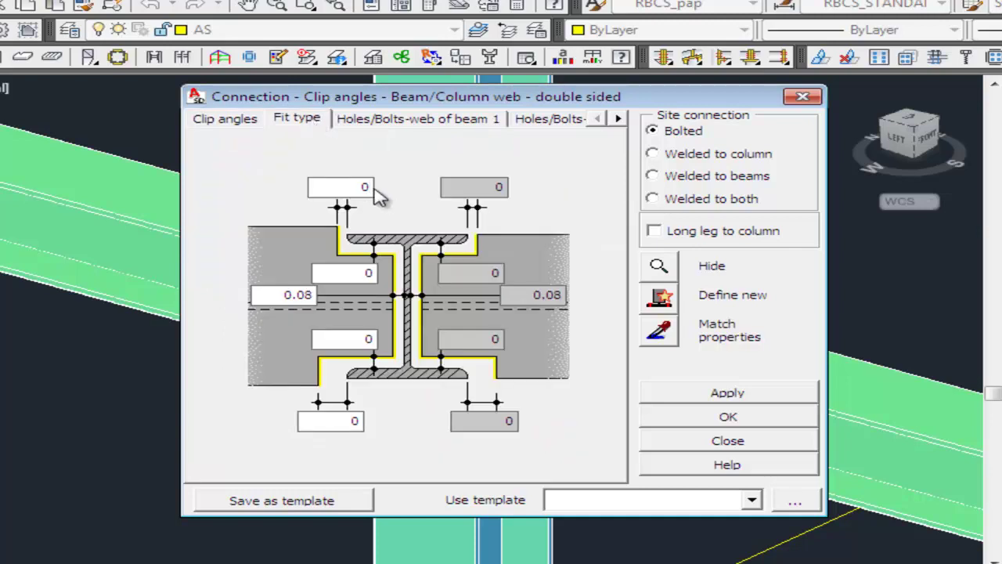
double_click(313, 188)
text(0.2)
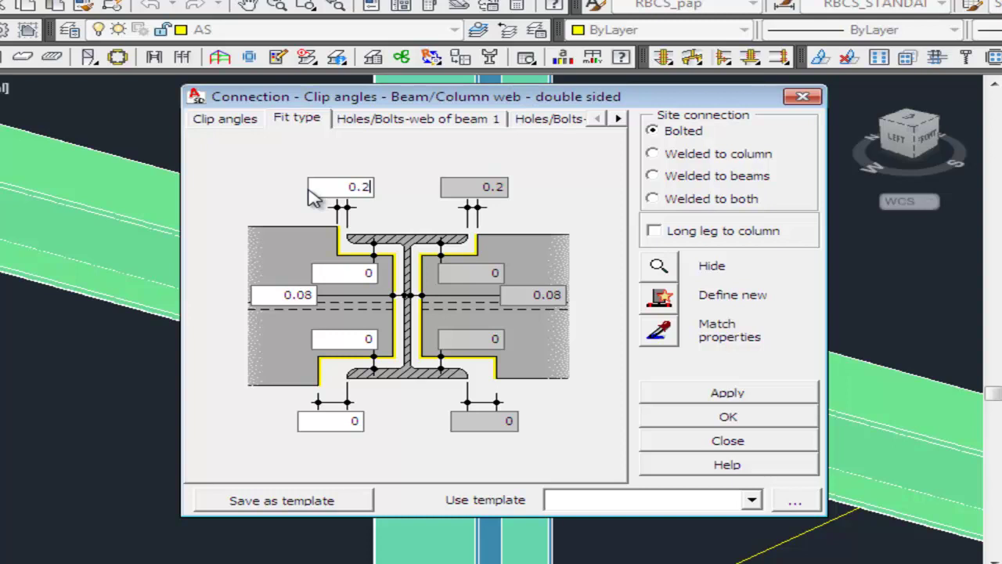
key(BackSpace)
key(BackSpace)
key(BackSpace)
text(0.0)
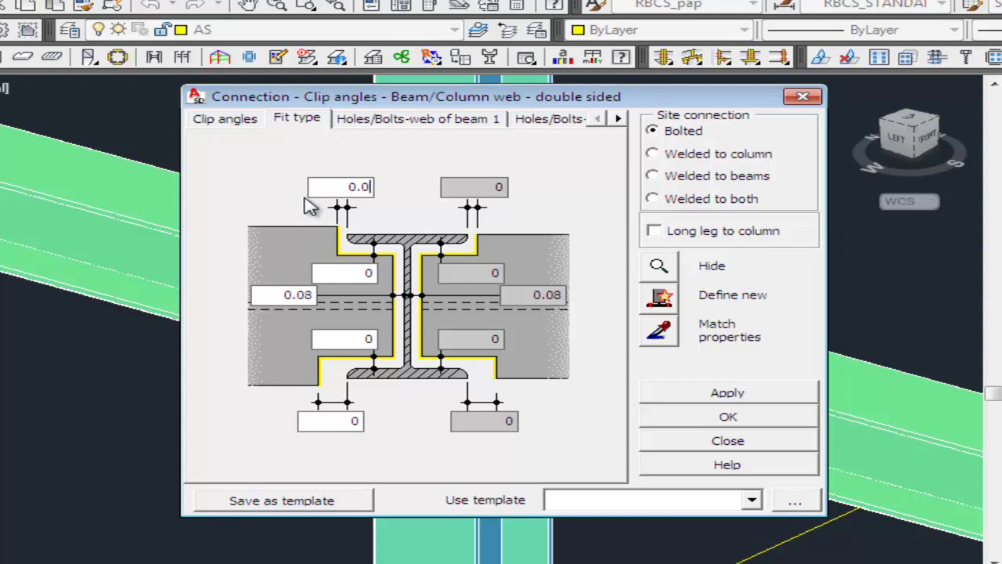
text(5)
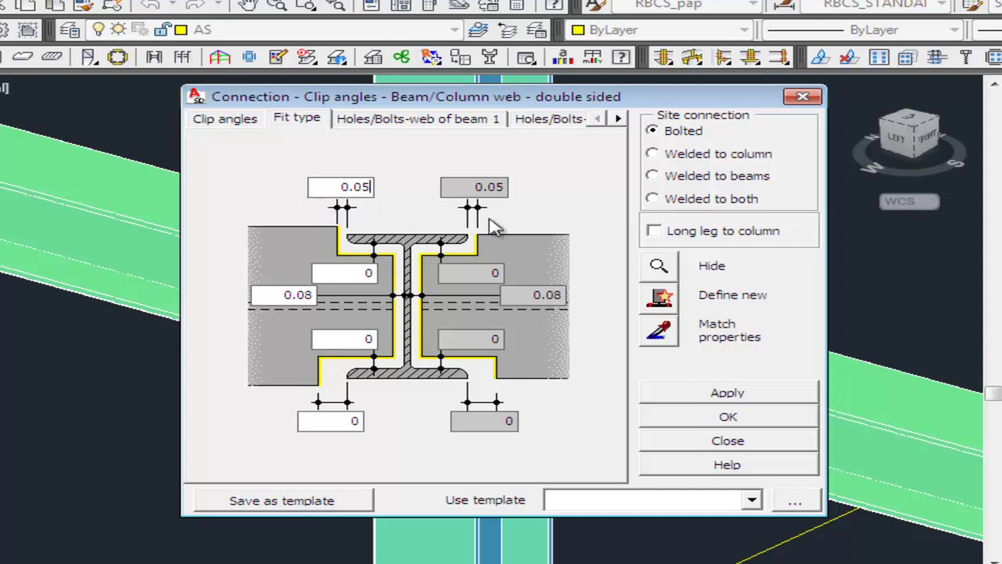
click(439, 123)
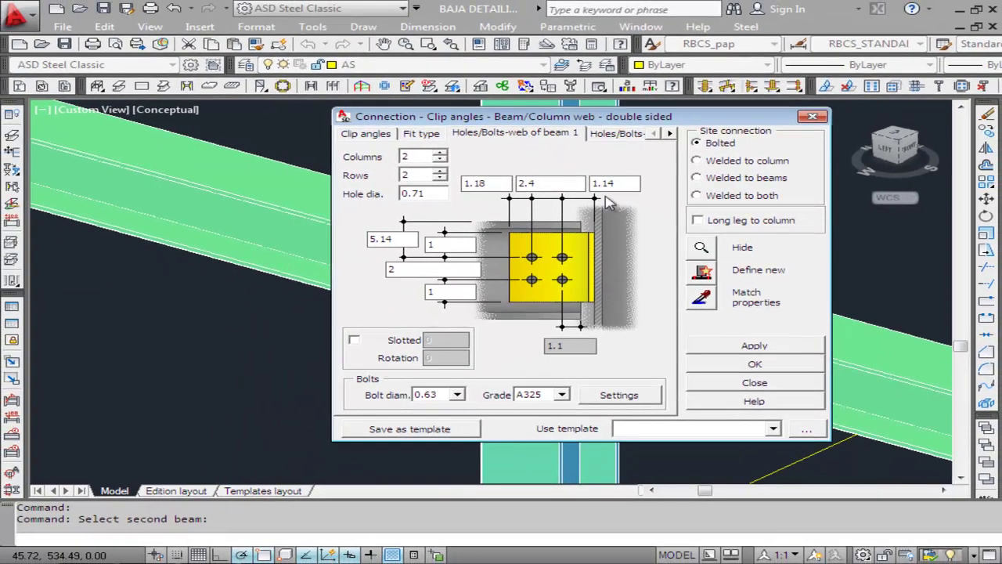
Create the bolted clip-angle connection and orbit the model to view the joint from above
click(763, 368)
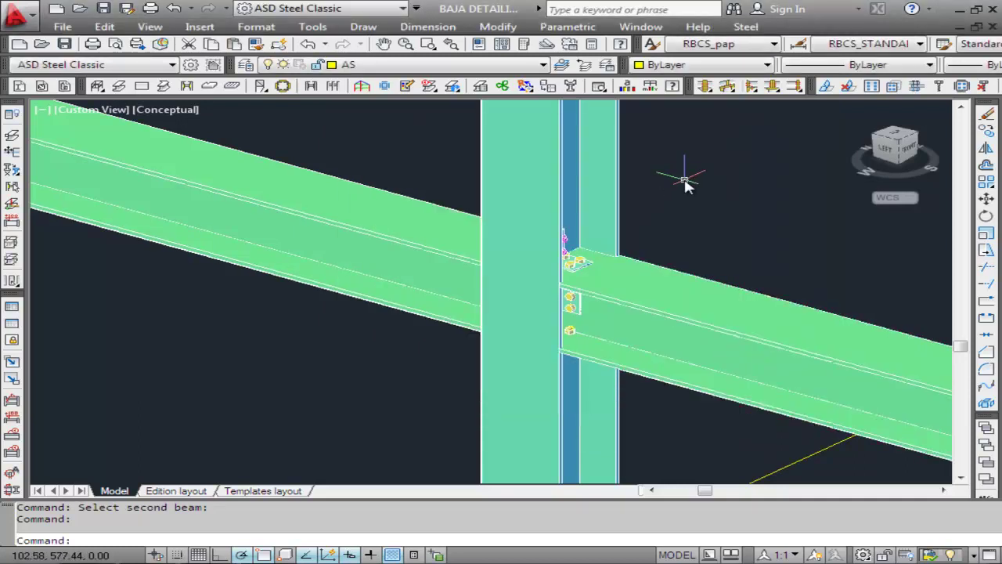
click(150, 27)
mouse_move(176, 103)
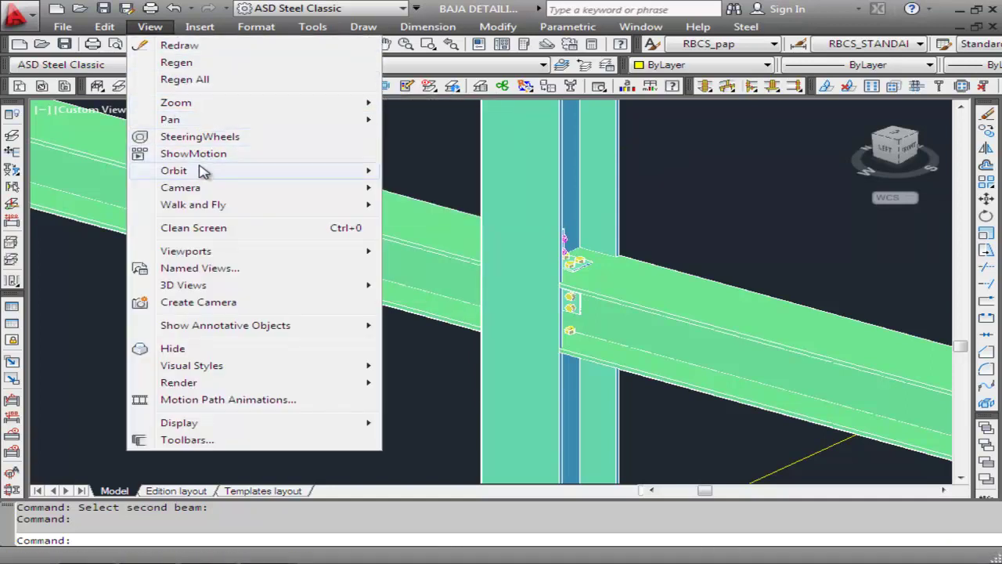
mouse_move(173, 171)
click(423, 190)
mouse_move(550, 242)
mouse_down()
mouse_move(375, 232)
mouse_move(423, 261)
mouse_up()
key(Escape)
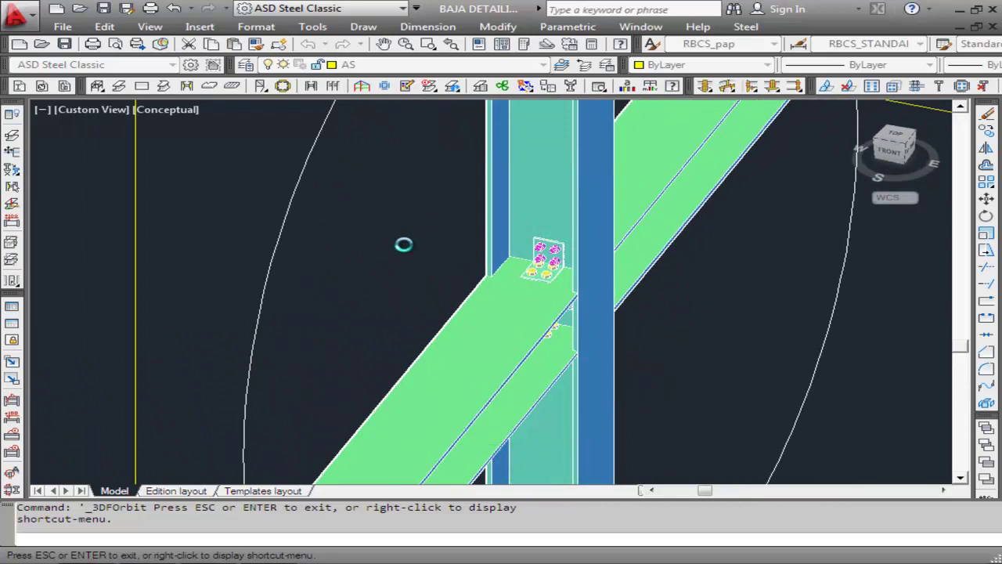
click(152, 28)
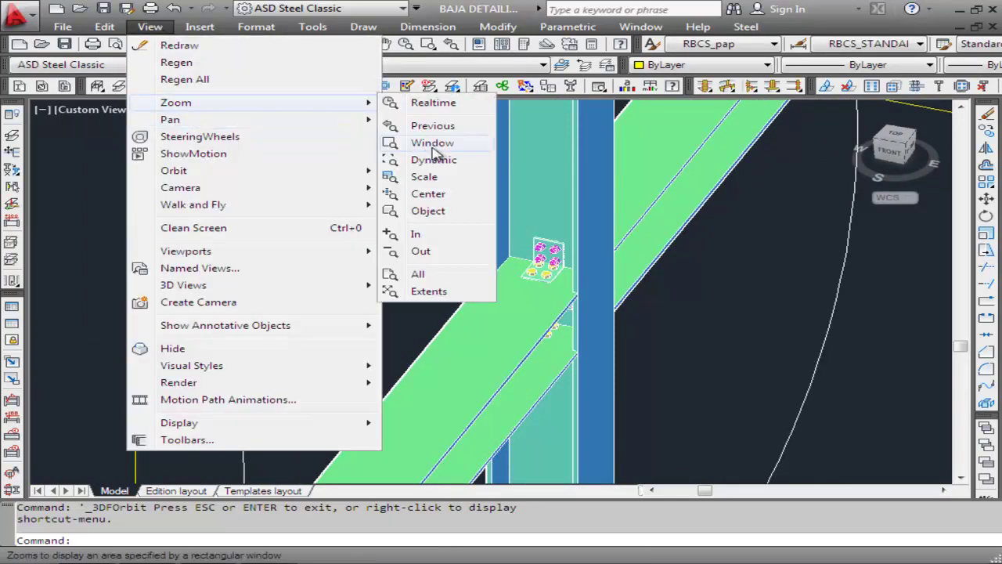
Window-zoom and scroll to frame the clip angle with its bolts and nuts up close
mouse_move(176, 103)
click(437, 156)
click(639, 218)
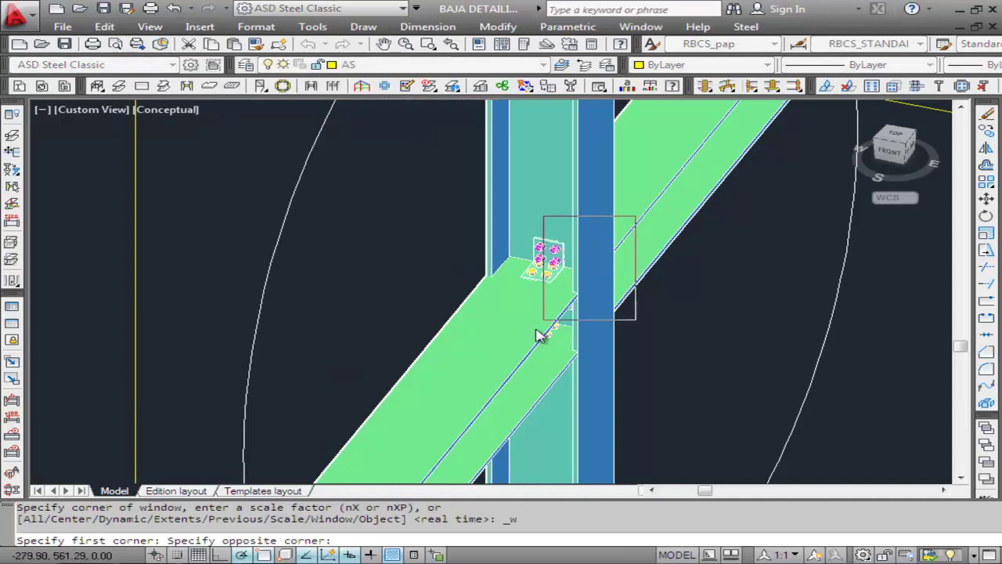
click(480, 378)
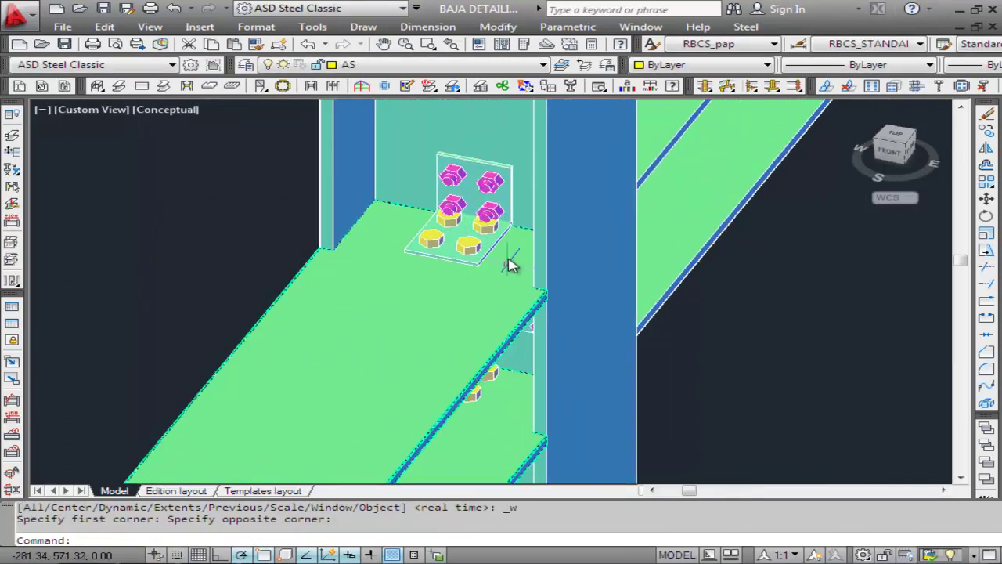
scroll(508, 226, up, 3)
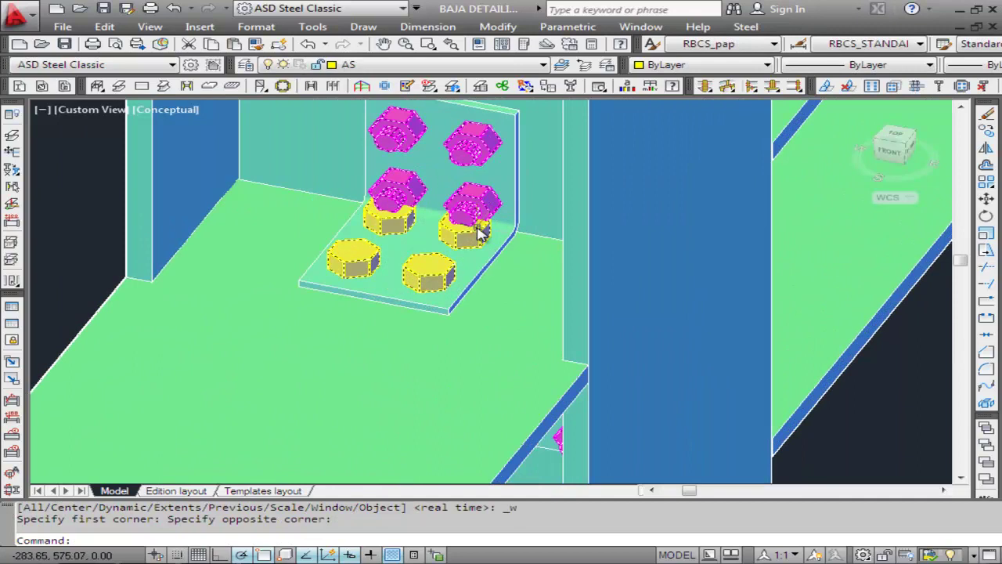
scroll(473, 236, up, 2)
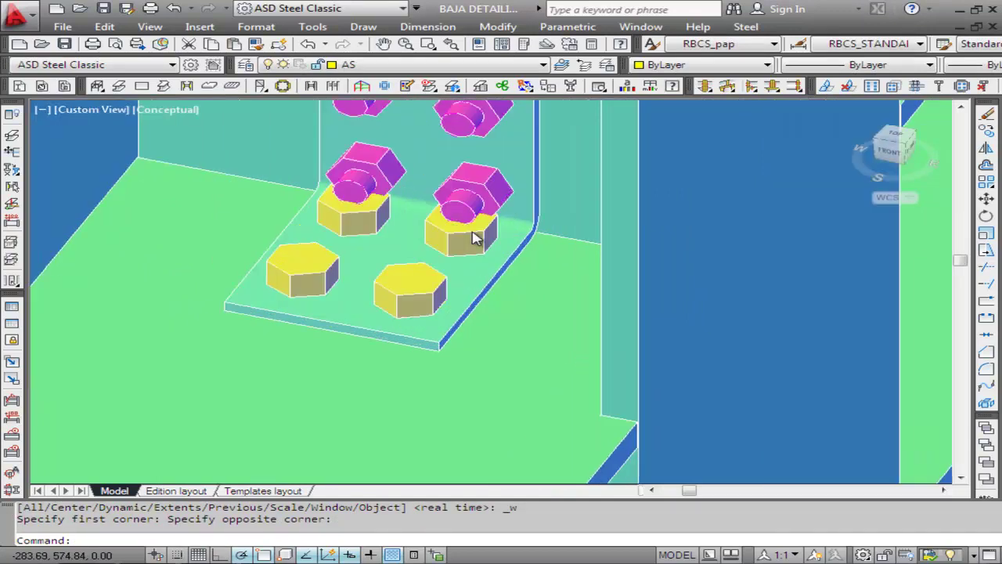
scroll(474, 237, up, 2)
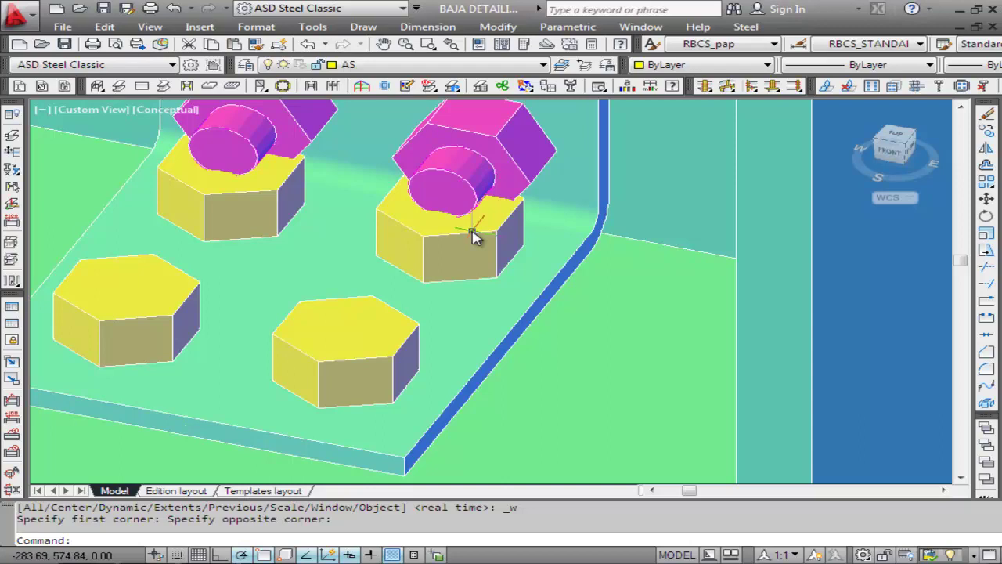
scroll(474, 237, down, 2)
scroll(473, 237, down, 2)
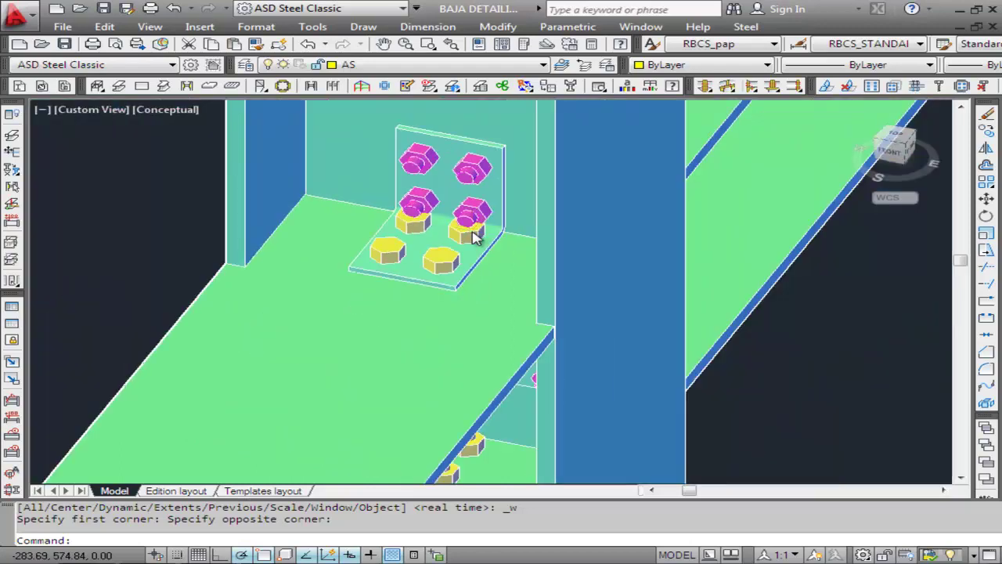
scroll(474, 237, down, 2)
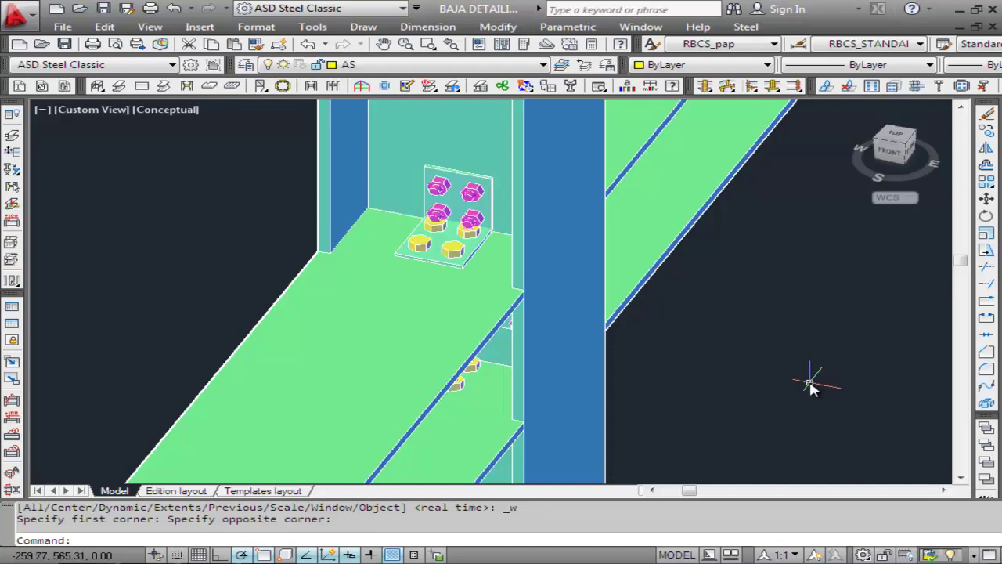
click(783, 114)
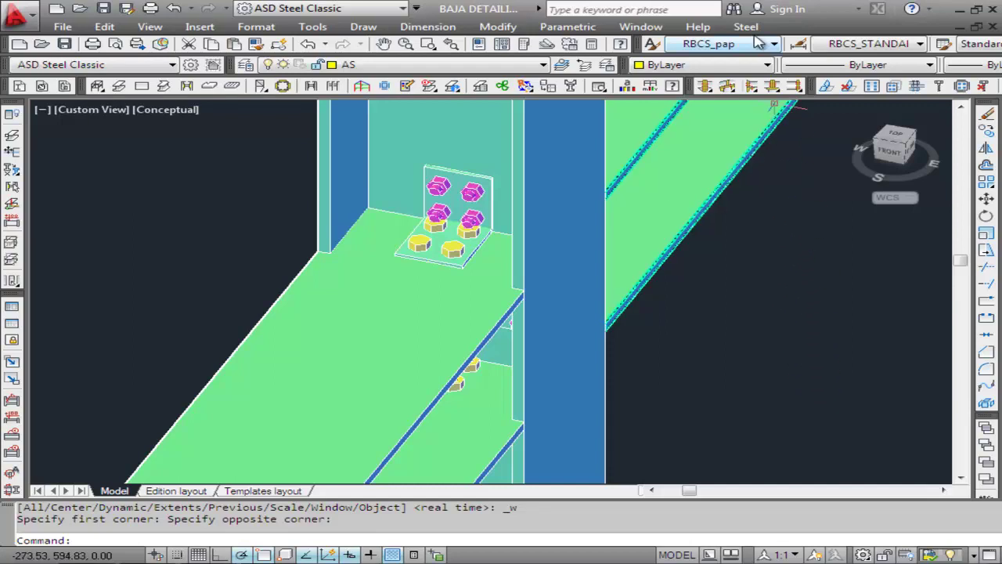
key(Escape)
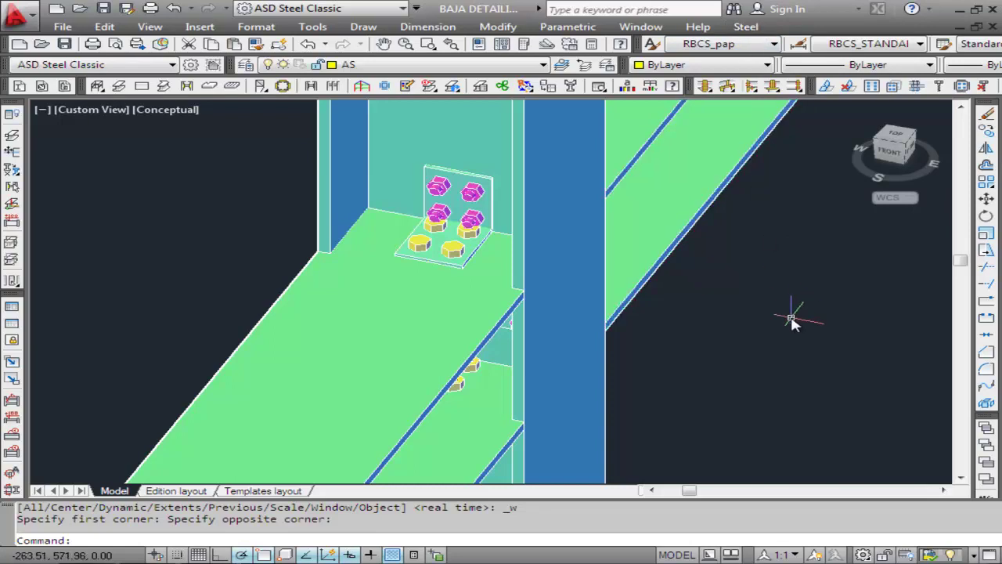